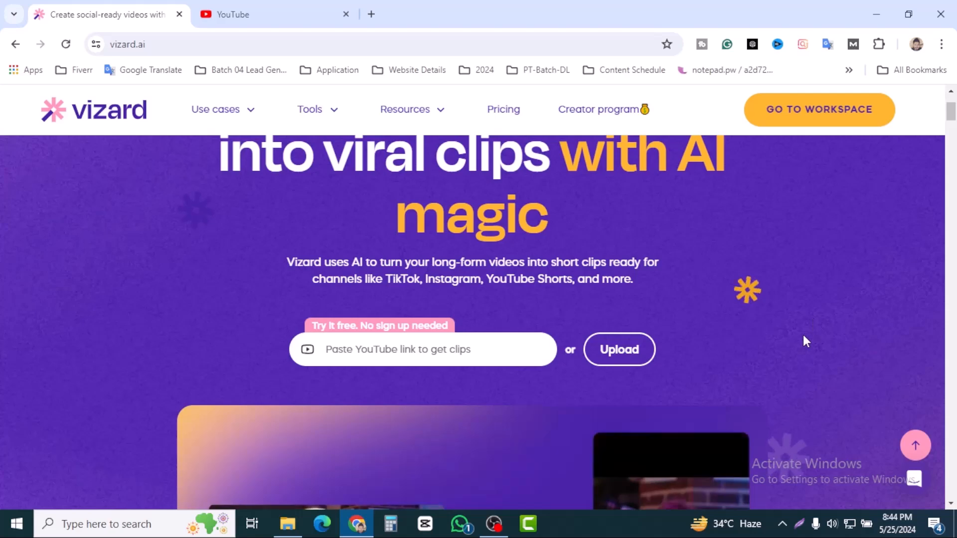
# Browse the Vizard home page, examining the product demo, the customer logos and the sample clips by category.
pyautogui.scroll(-5, 818, 329)
pyautogui.scroll(-3, 824, 325)
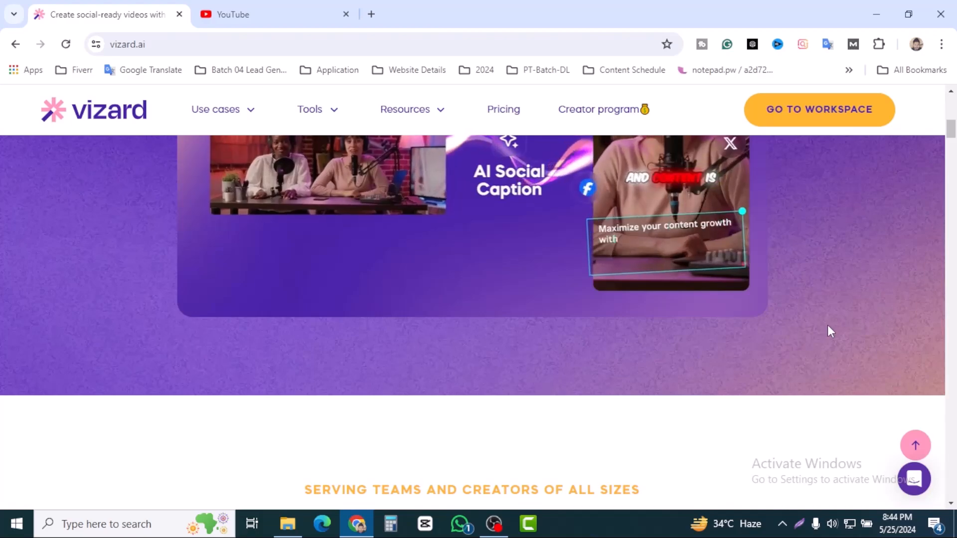
pyautogui.scroll(1, 828, 326)
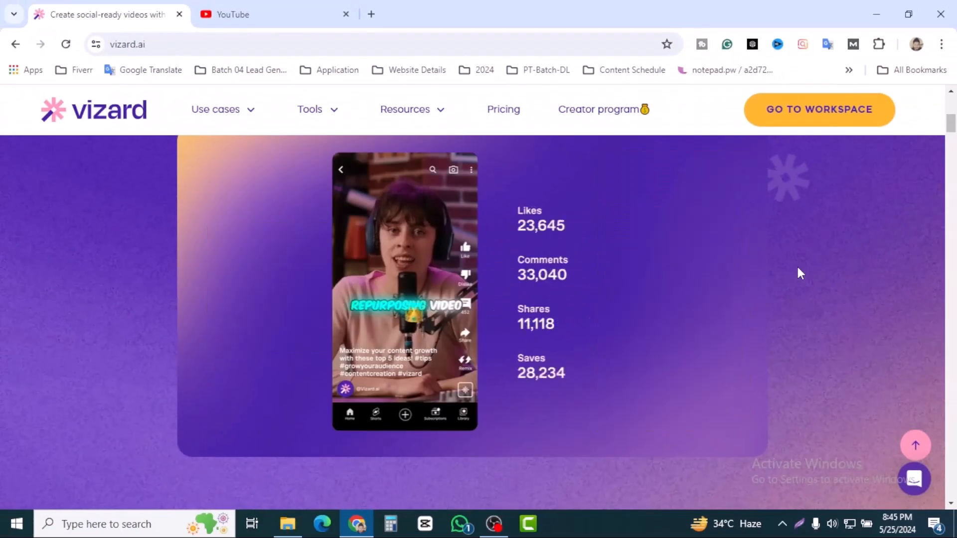
pyautogui.scroll(-5, 797, 265)
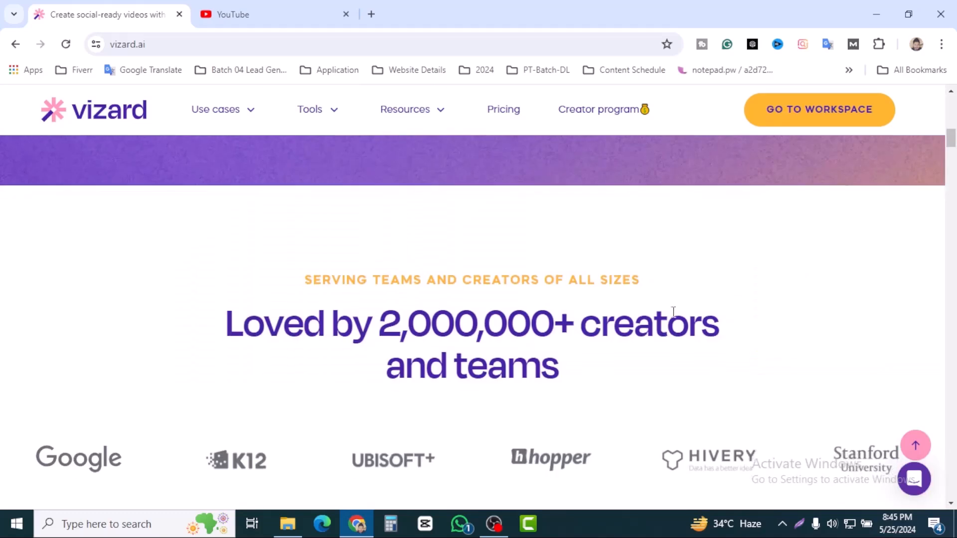
pyautogui.scroll(-10, 623, 324)
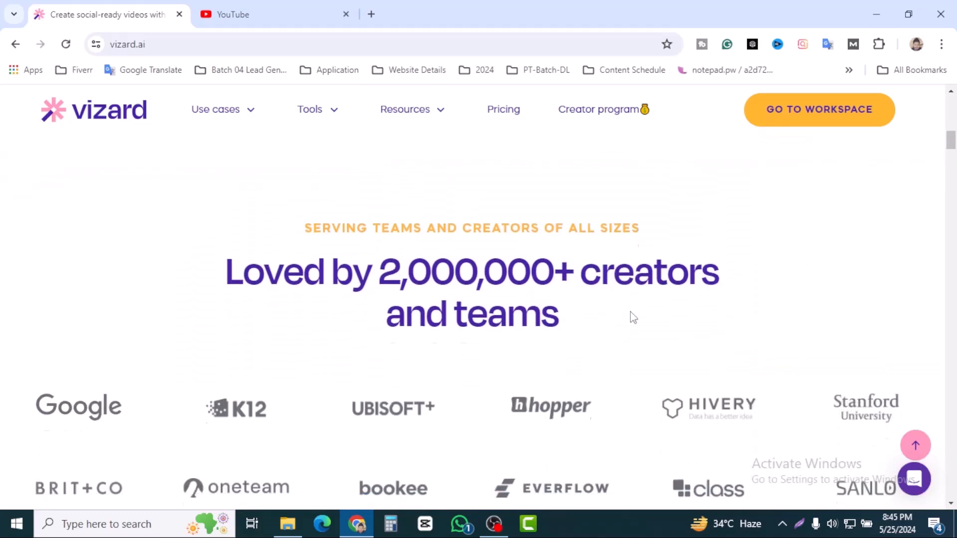
pyautogui.scroll(-6, 633, 319)
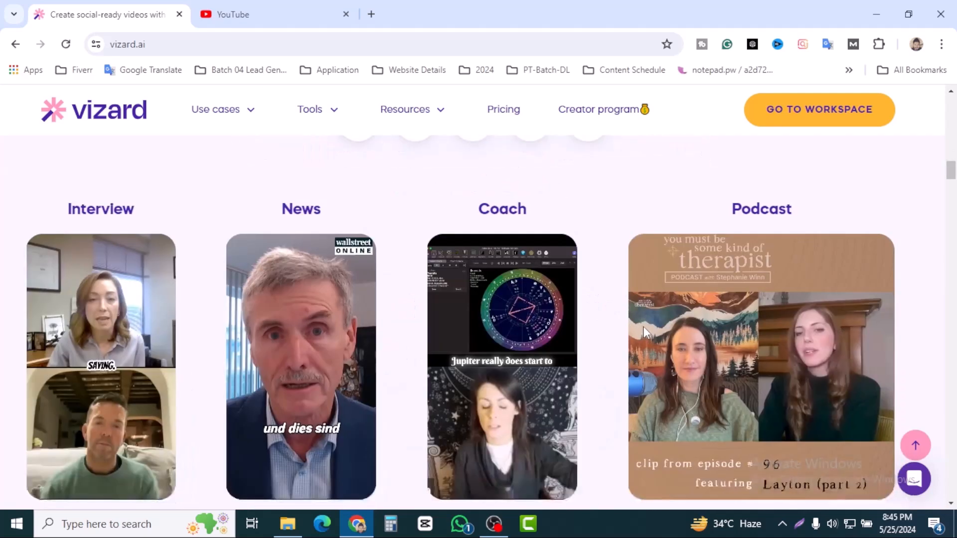
pyautogui.scroll(-1, 538, 355)
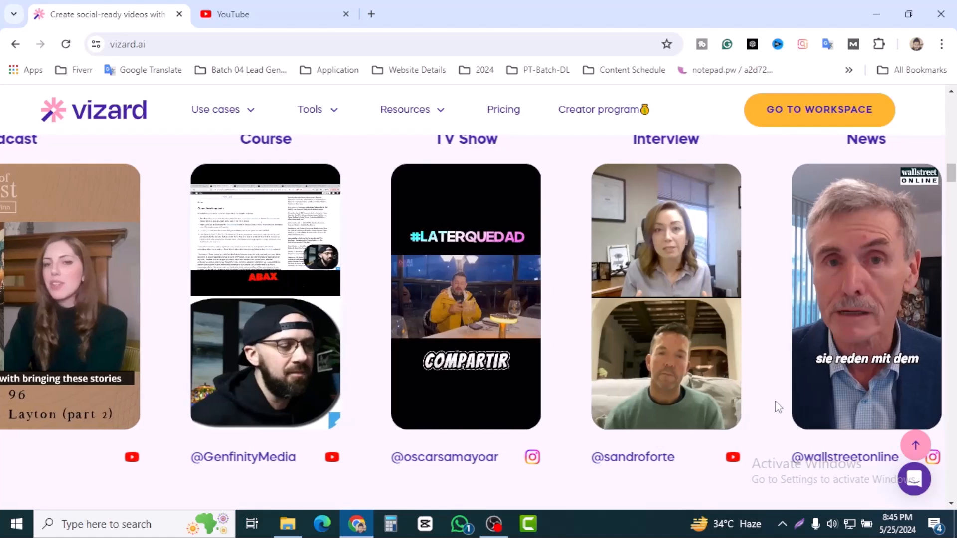
pyautogui.scroll(-1, 695, 406)
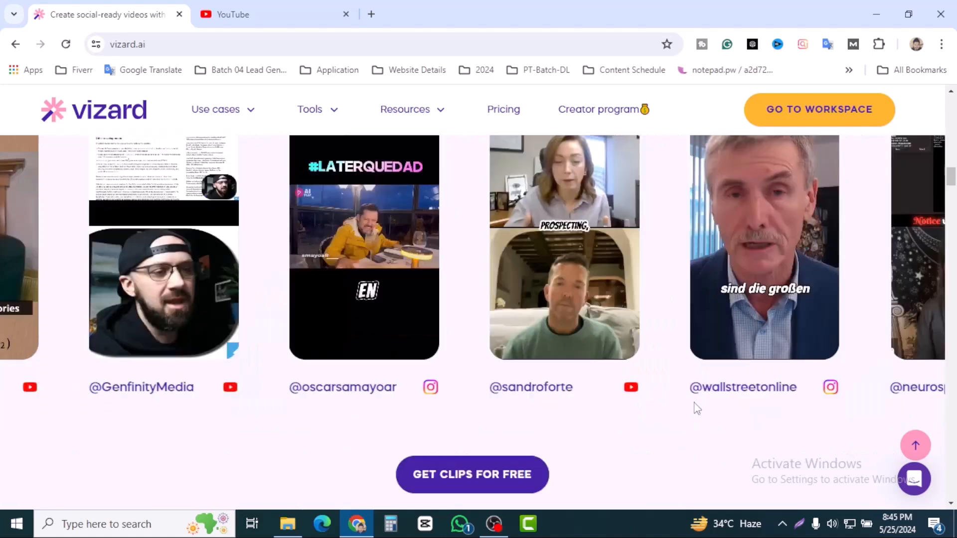
pyautogui.scroll(1, 693, 400)
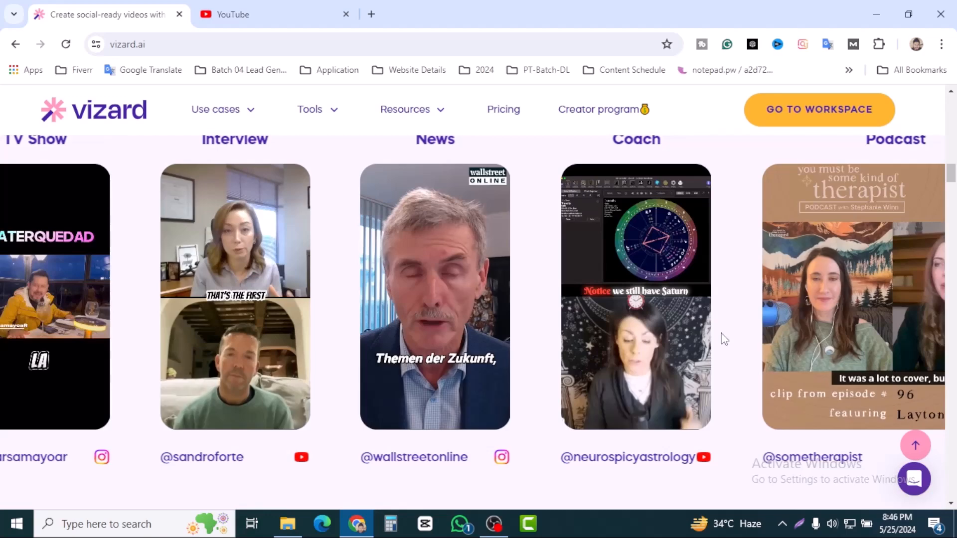
# Sign in to Vizard with an existing Google account.
pyautogui.scroll(10, 724, 339)
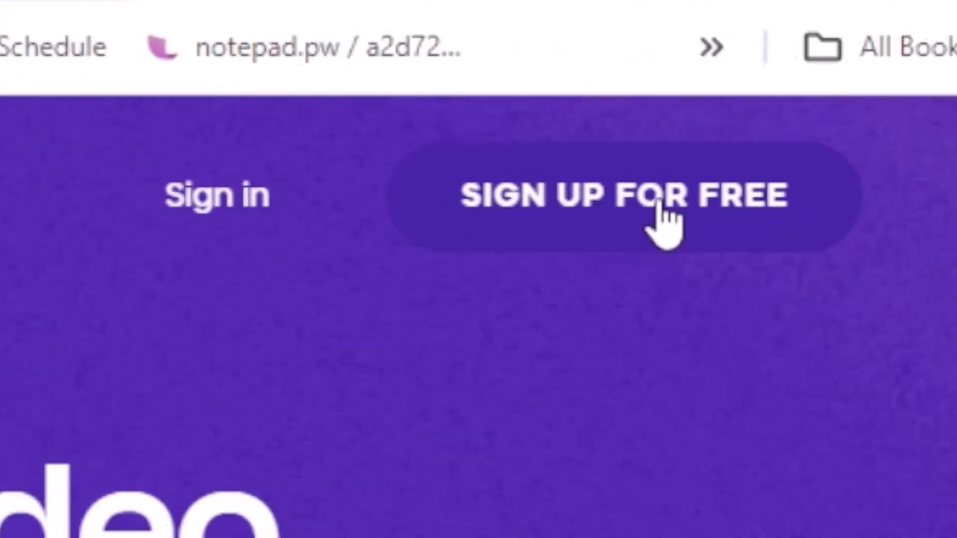
pyautogui.click(679, 221)
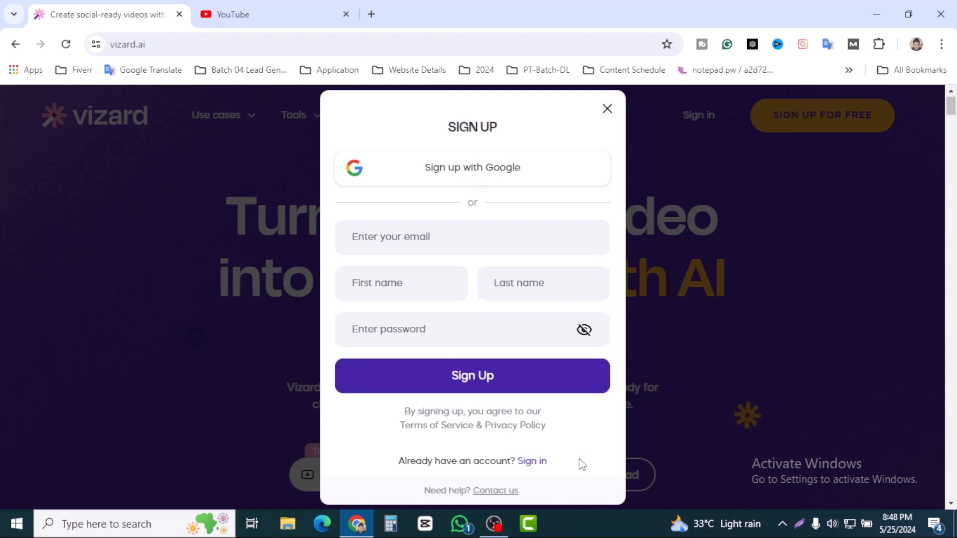
pyautogui.click(538, 461)
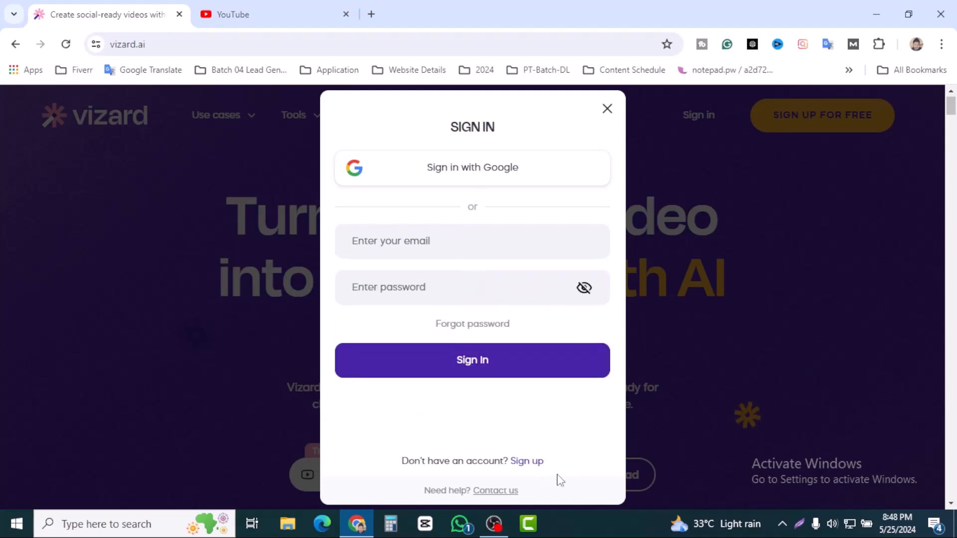
pyautogui.click(471, 175)
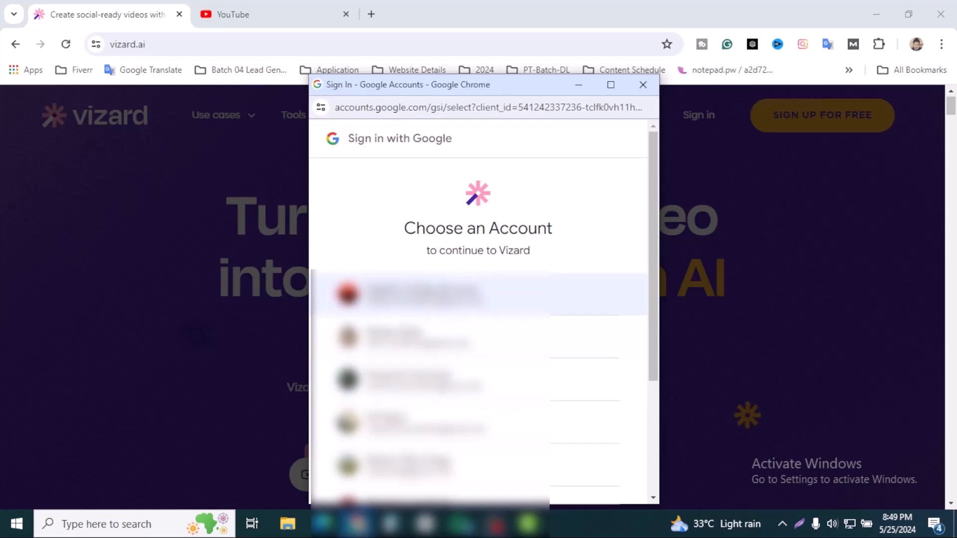
pyautogui.click(399, 294)
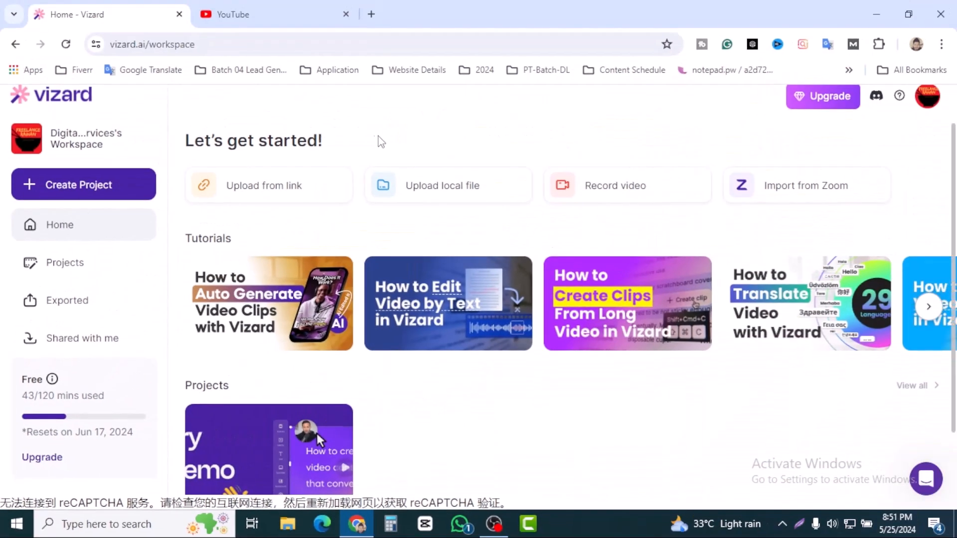
# Switch to YouTube and open the video "This Idea Will Make Your Business Unstoppable" from the home feed.
pyautogui.click(233, 14)
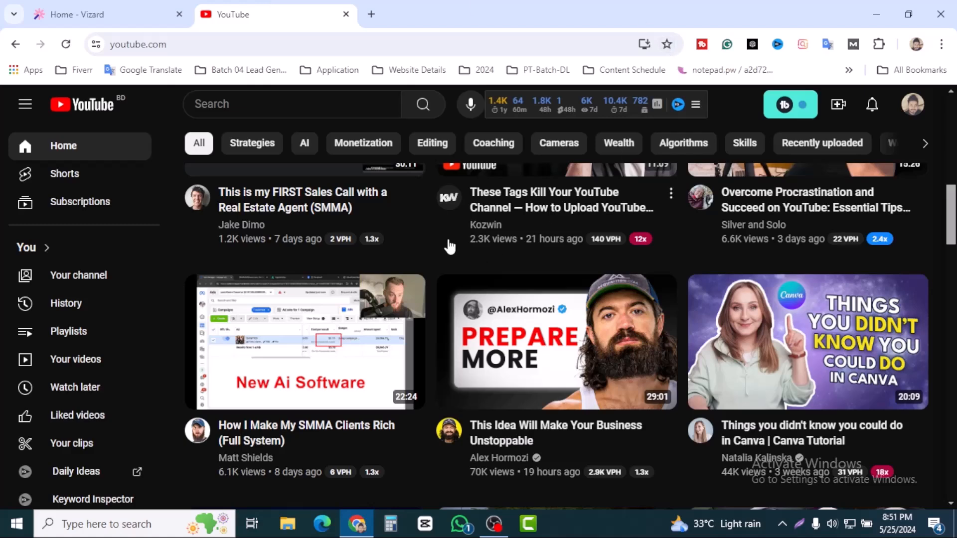
pyautogui.moveTo(445, 482)
pyautogui.moveTo(560, 359)
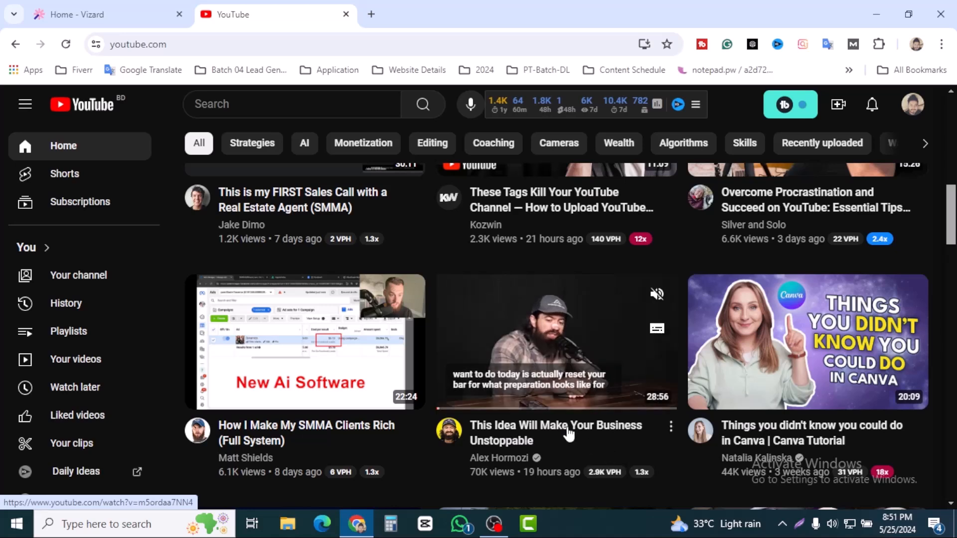
pyautogui.click(595, 327)
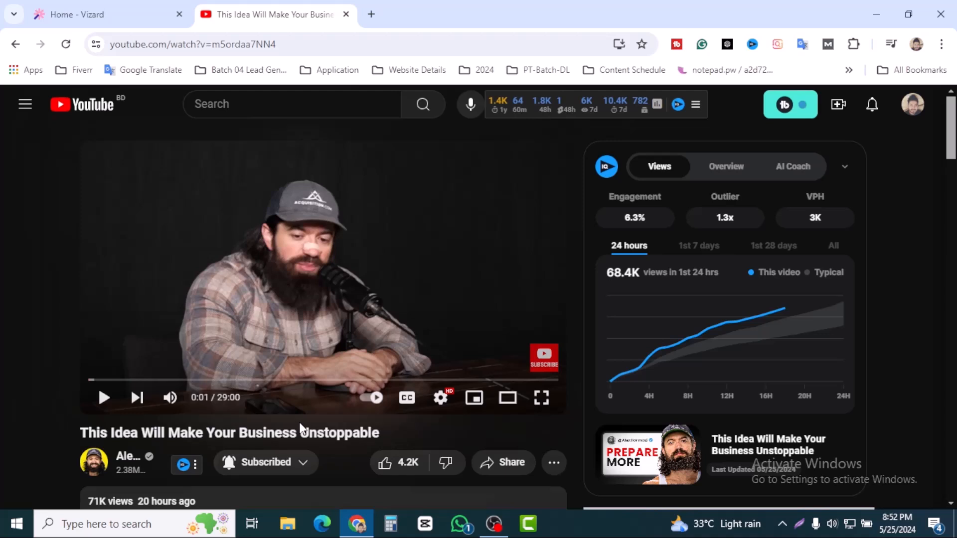
# Copy the URL of the opened YouTube video.
pyautogui.rightClick(354, 237)
pyautogui.click(417, 279)
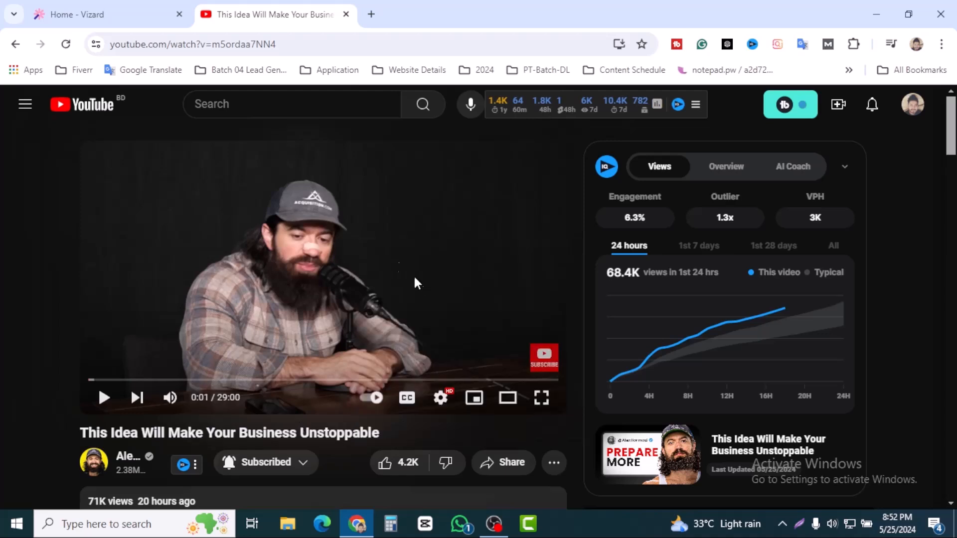
pyautogui.rightClick(372, 231)
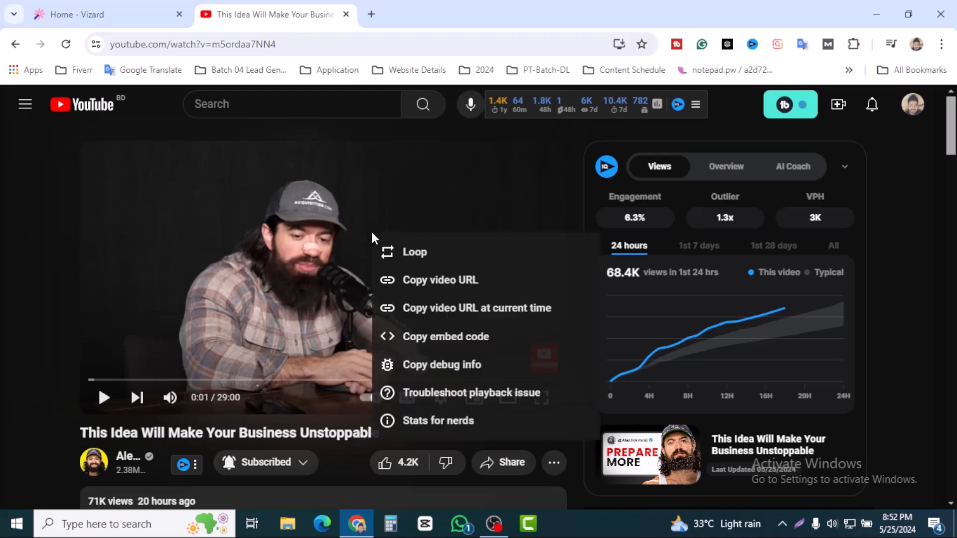
pyautogui.click(450, 289)
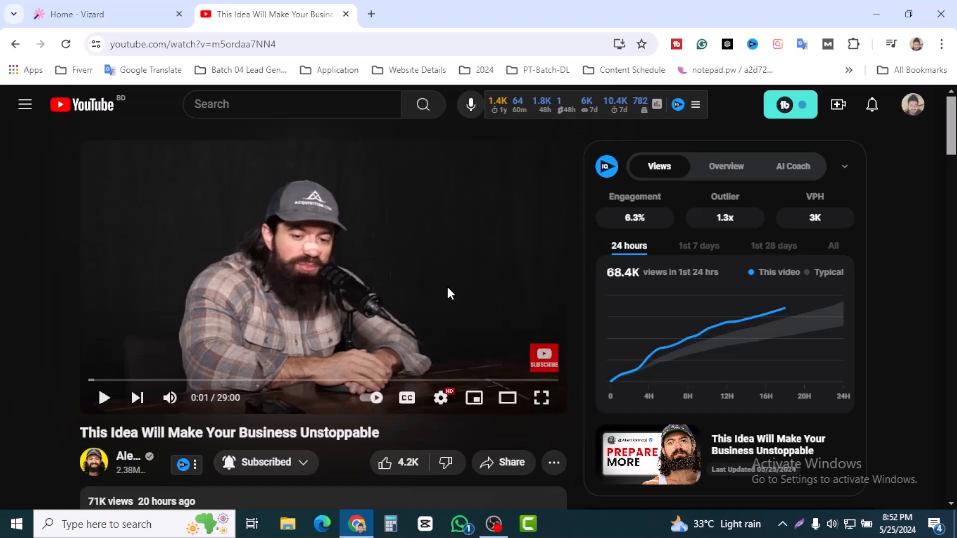
pyautogui.click(313, 48)
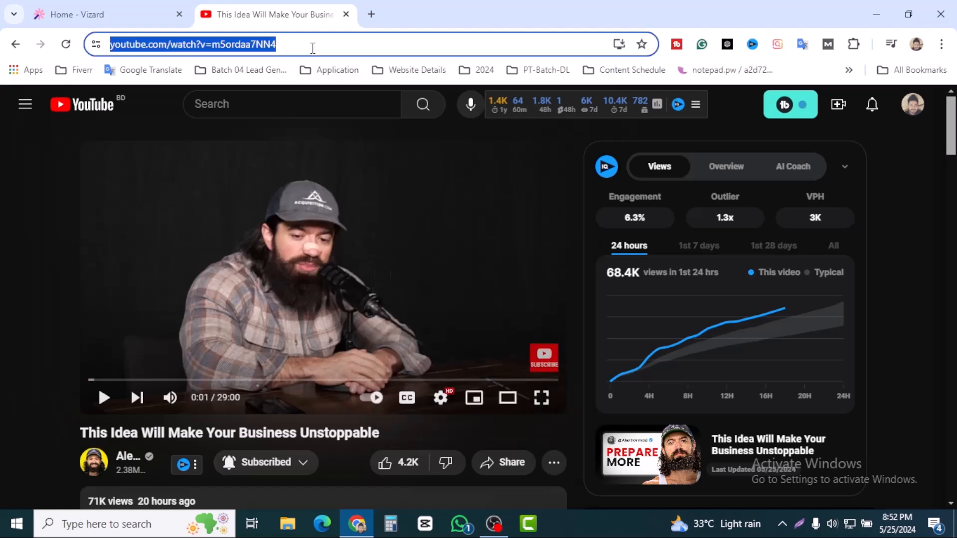
pyautogui.click(107, 9)
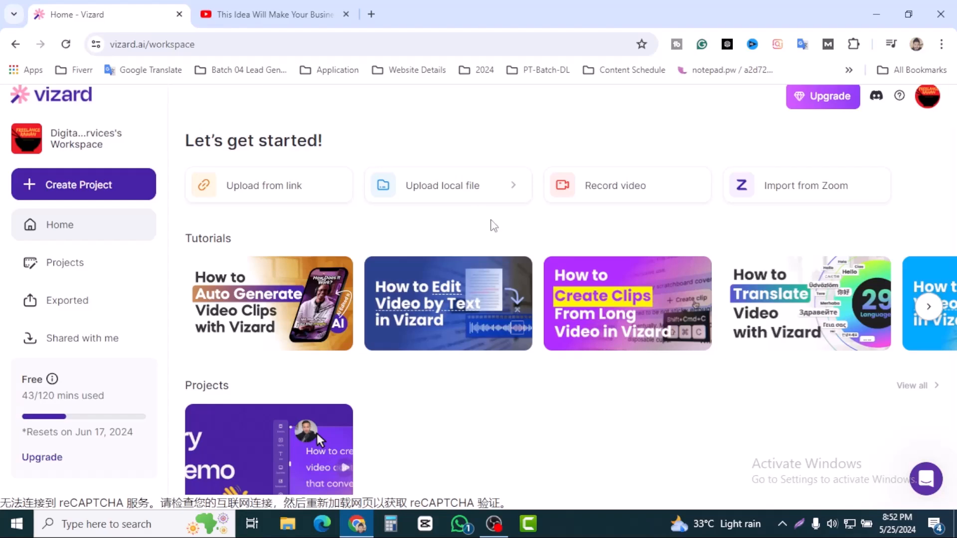
pyautogui.hotkey('ctrl', 'Tab')
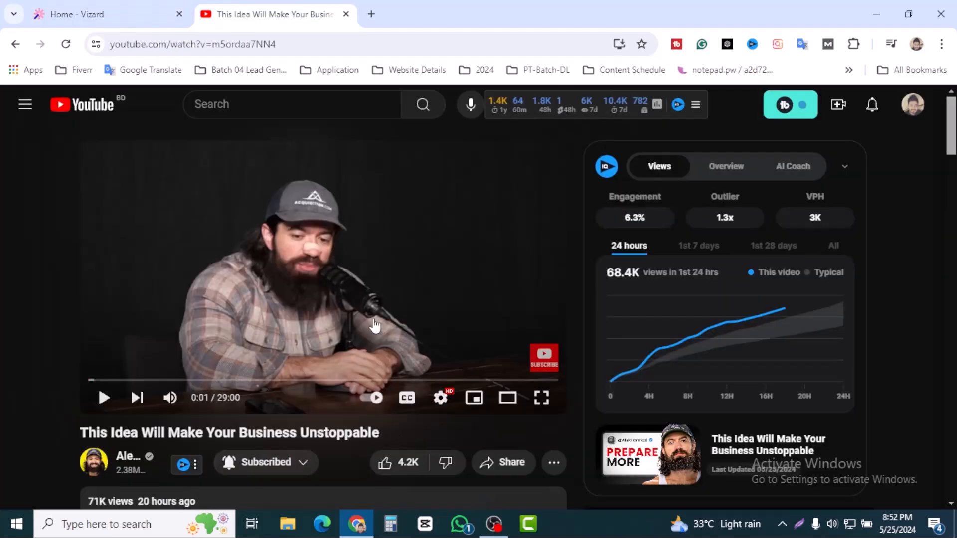
# Return to the Vizard workspace and upload the video for AI clip generation from the copied YouTube link.
pyautogui.click(86, 12)
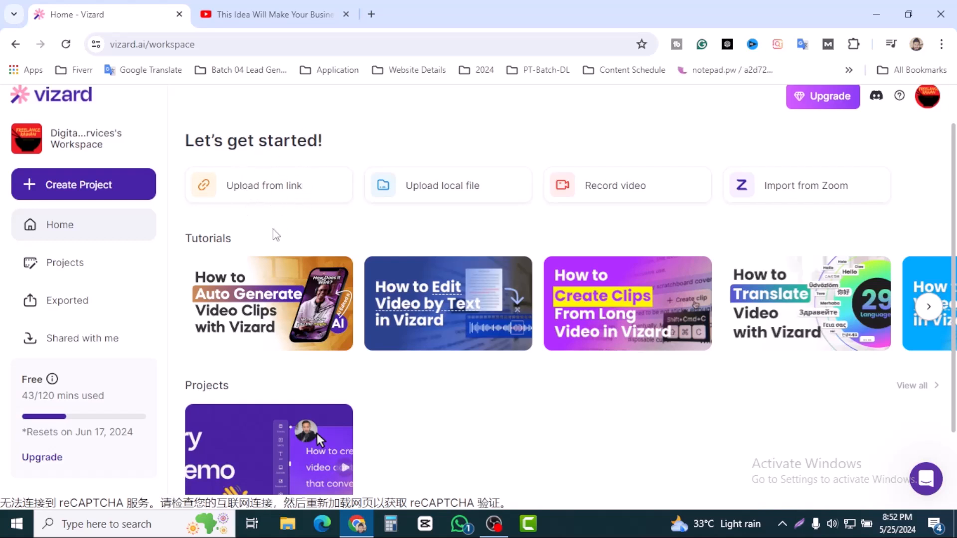
pyautogui.click(259, 192)
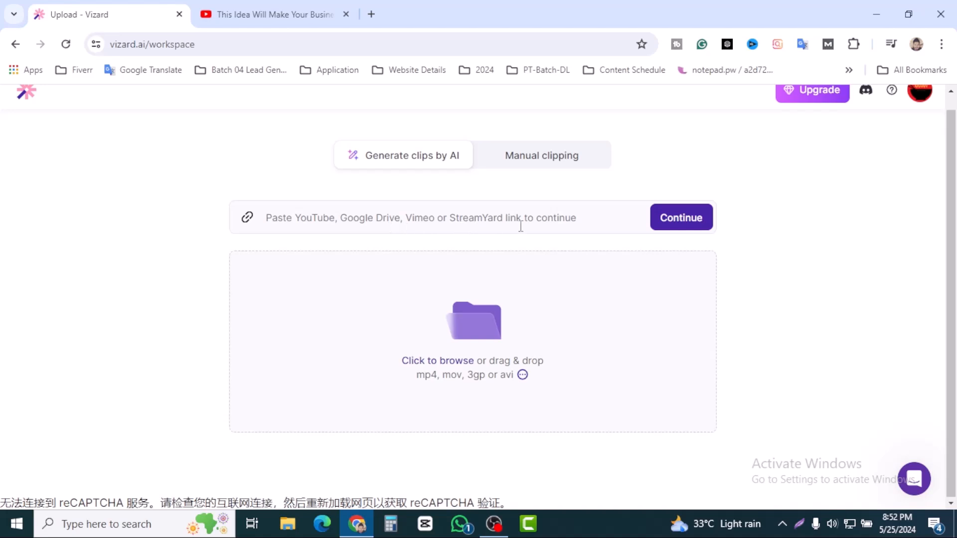
pyautogui.click(466, 219)
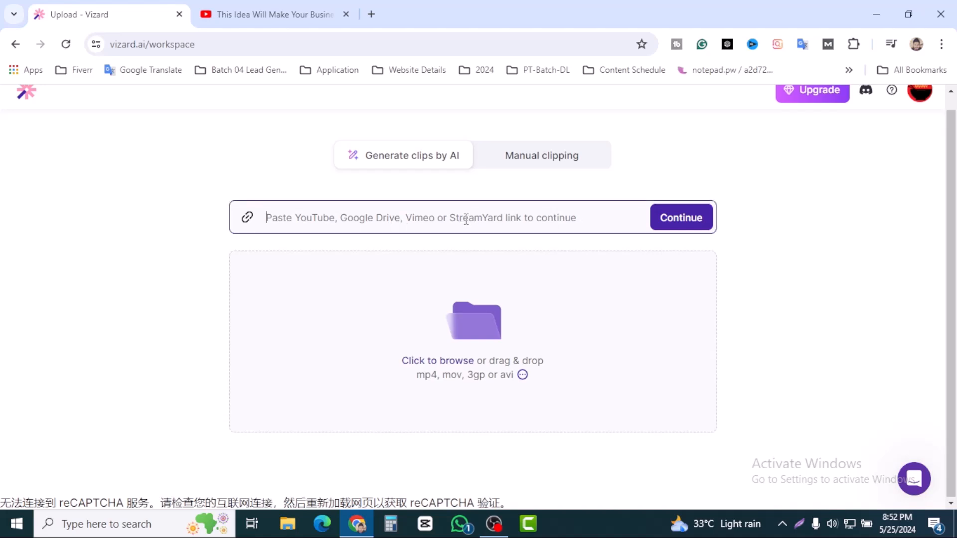
pyautogui.hotkey('ctrl', 'v')
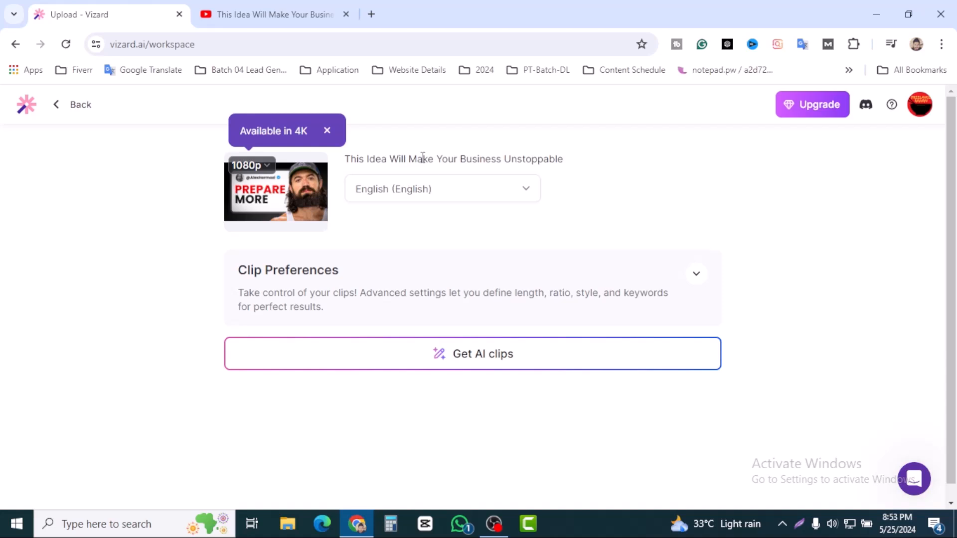
# Look through the languages available for the video and close the list without picking another one.
pyautogui.click(527, 184)
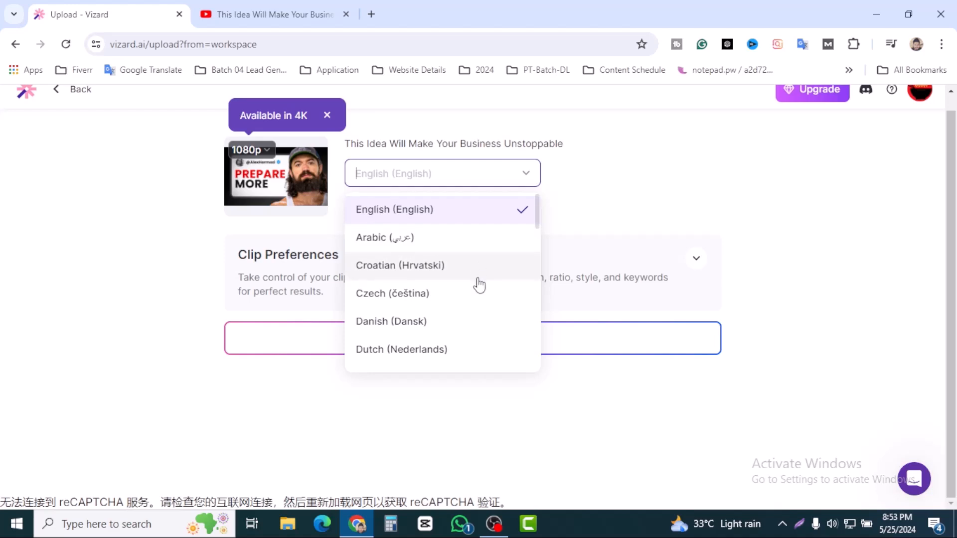
pyautogui.scroll(-1, 478, 284)
pyautogui.scroll(-3, 479, 284)
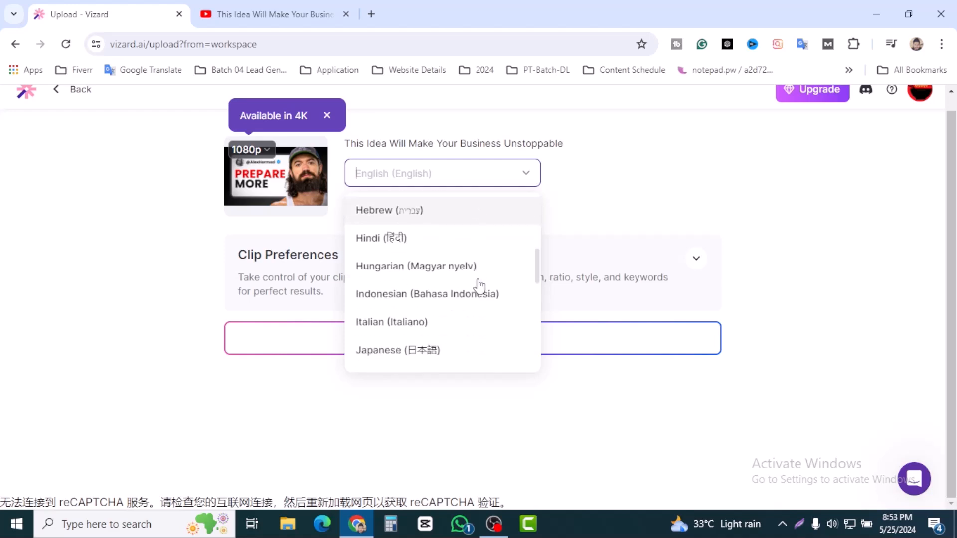
pyautogui.scroll(-4, 478, 290)
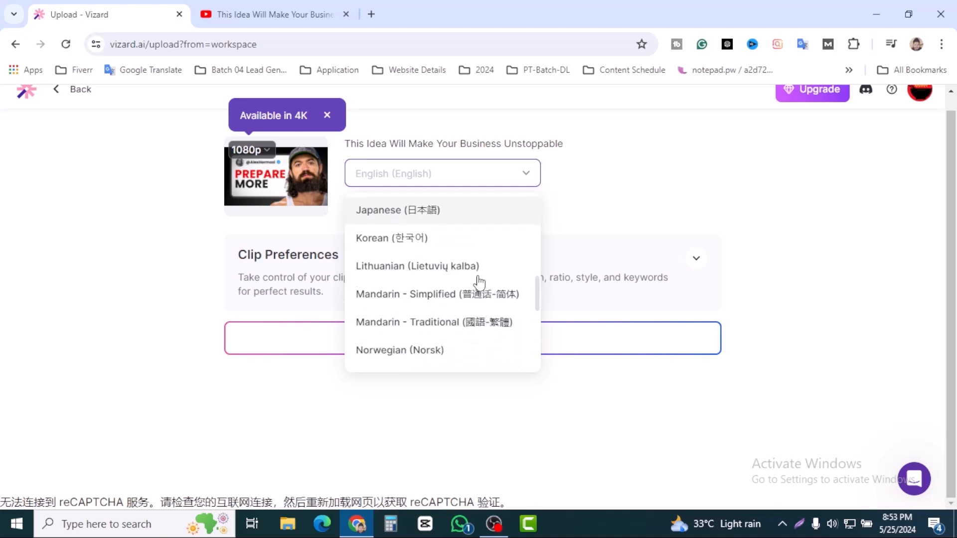
pyautogui.scroll(-2, 479, 284)
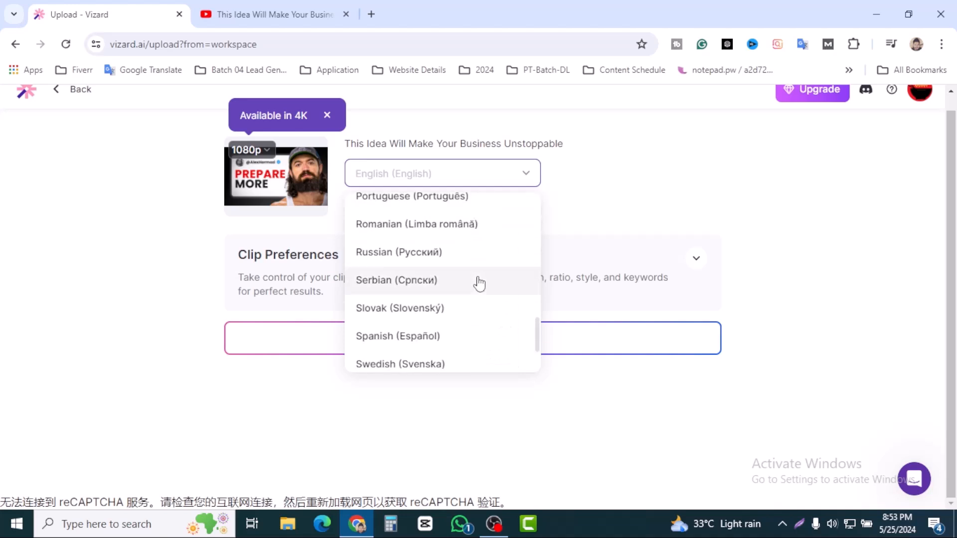
pyautogui.scroll(2, 485, 310)
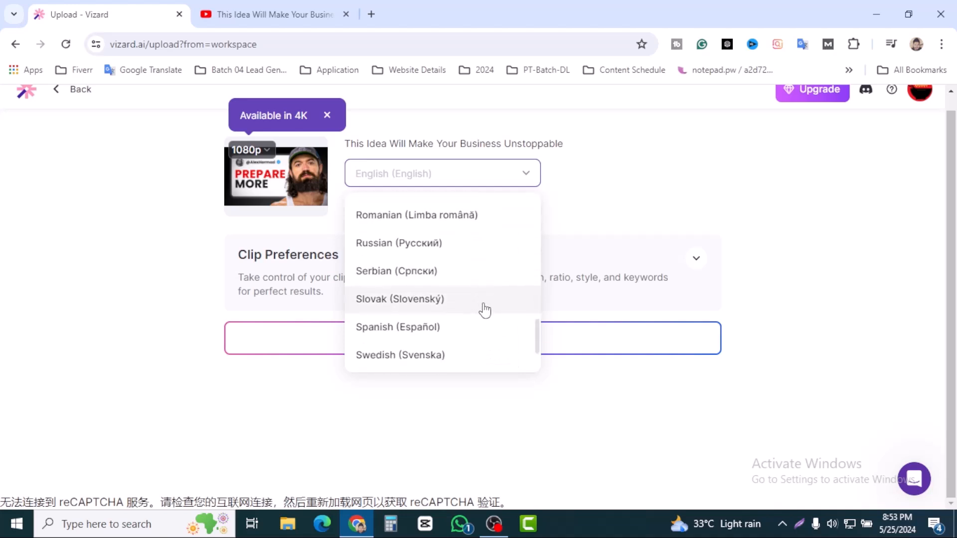
pyautogui.click(721, 216)
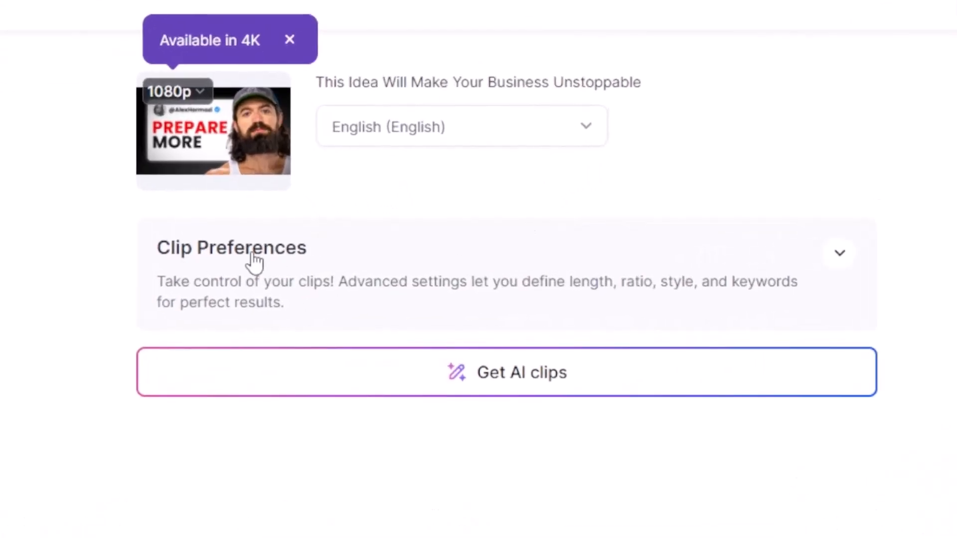
# Expand the clip preferences and review the preferred length, ratio, style and topic keyword settings.
pyautogui.click(839, 255)
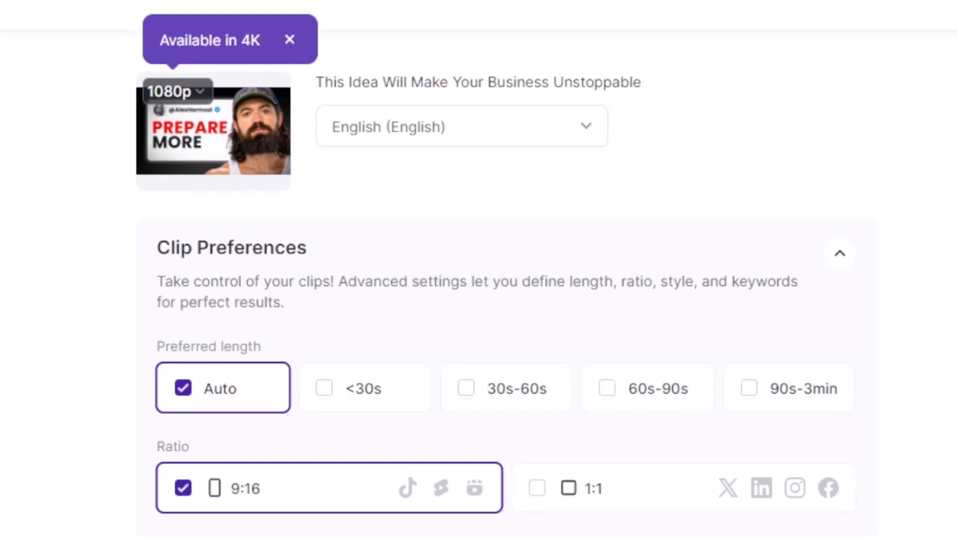
pyautogui.scroll(-4, 499, 299)
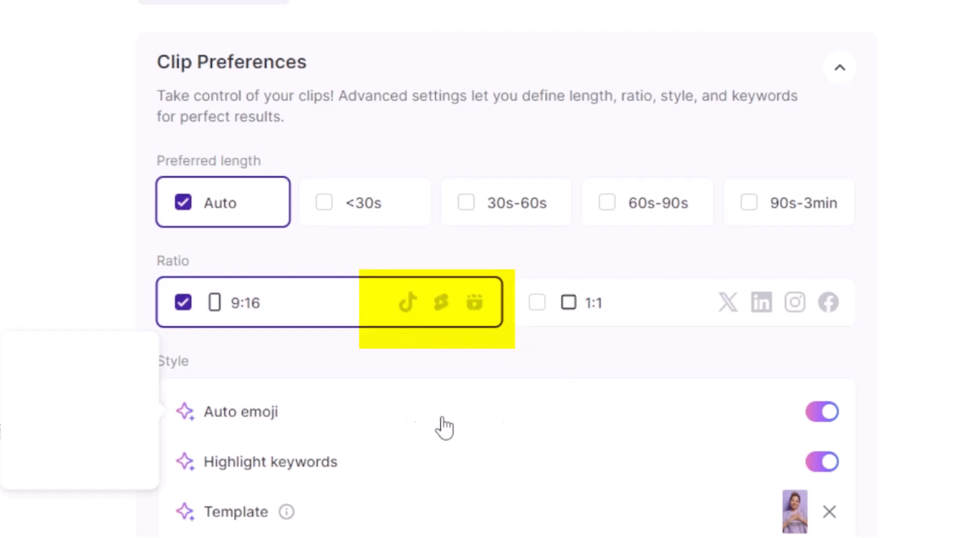
pyautogui.scroll(-3, 902, 352)
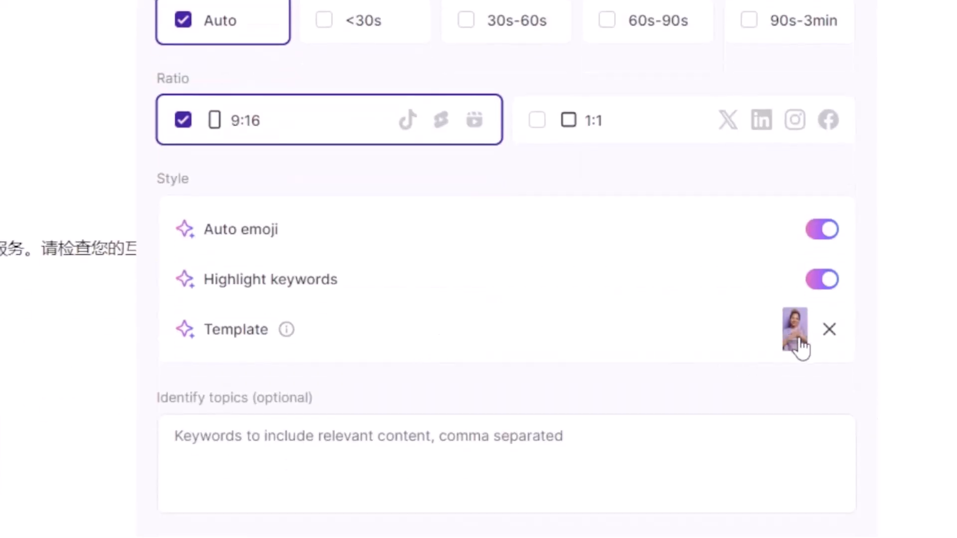
# Apply the single-speaker template with a headline at the top and yellow subtitles as the clip style.
pyautogui.click(797, 339)
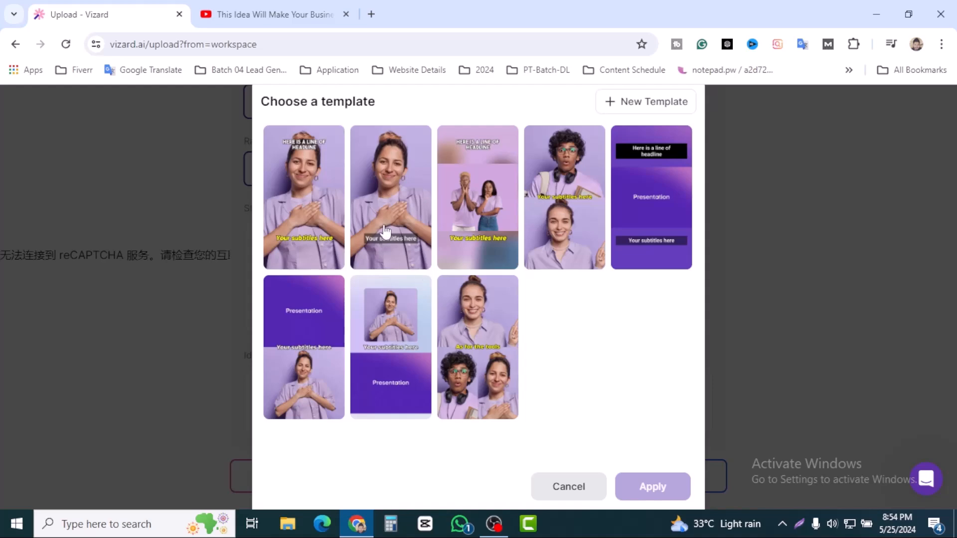
pyautogui.click(254, 14)
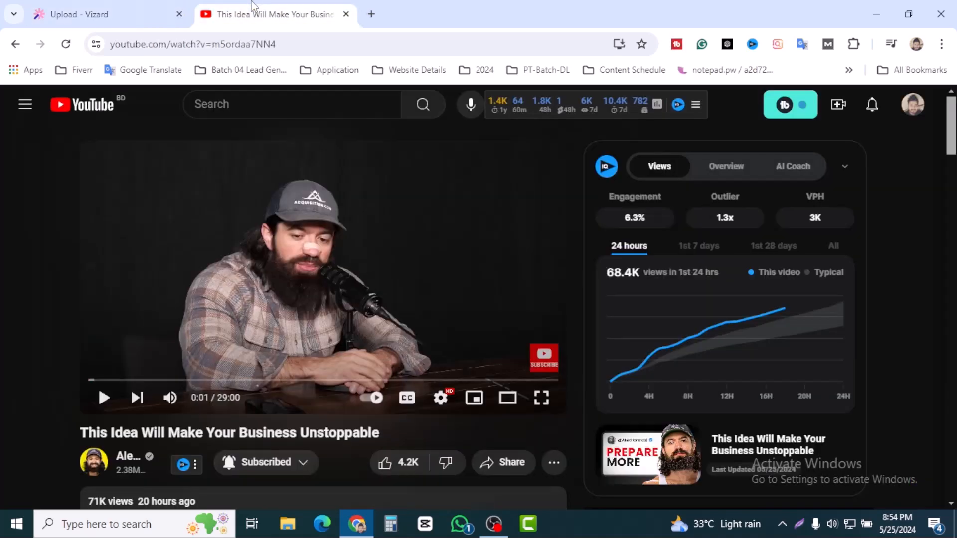
pyautogui.click(104, 15)
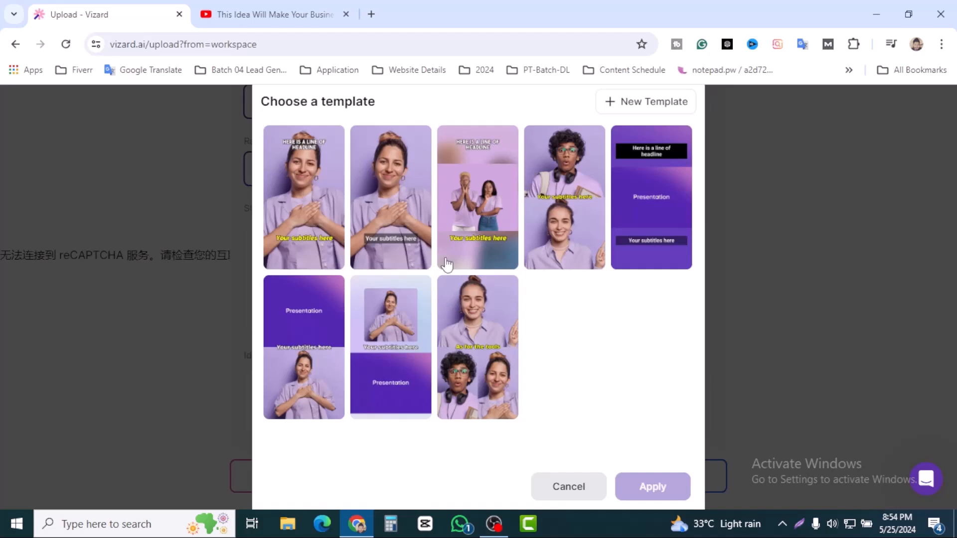
pyautogui.click(306, 214)
pyautogui.click(662, 493)
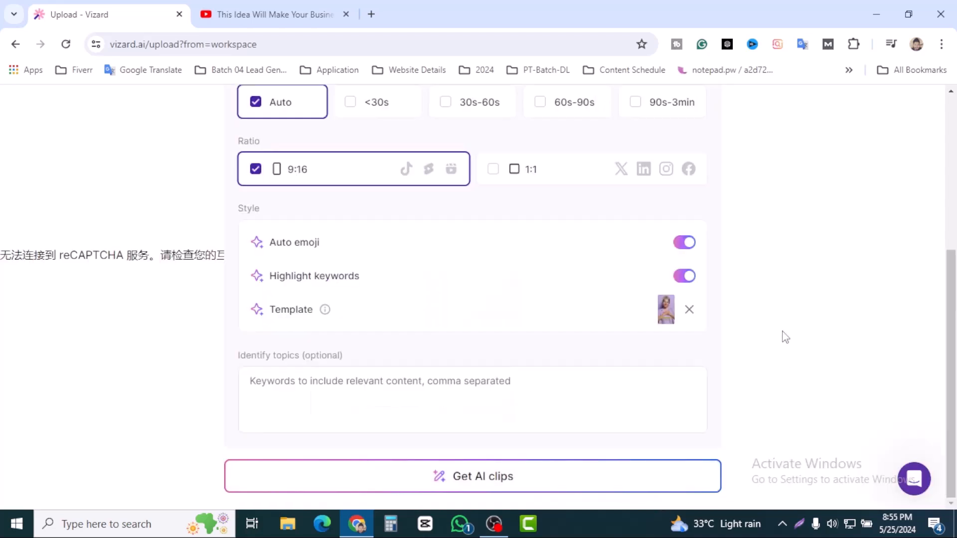
# Recheck the clip preferences and start generating the AI clips from the uploaded video.
pyautogui.scroll(5, 519, 344)
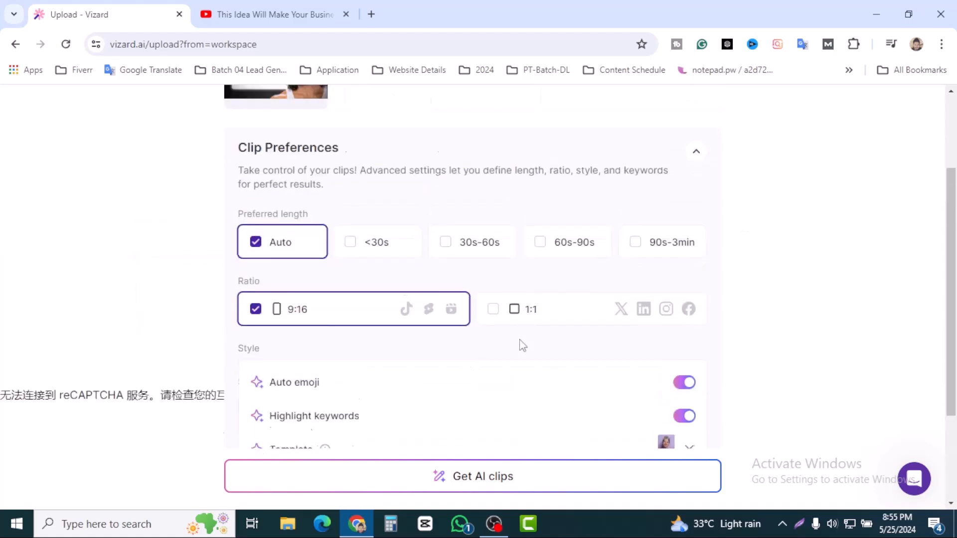
pyautogui.scroll(-5, 763, 275)
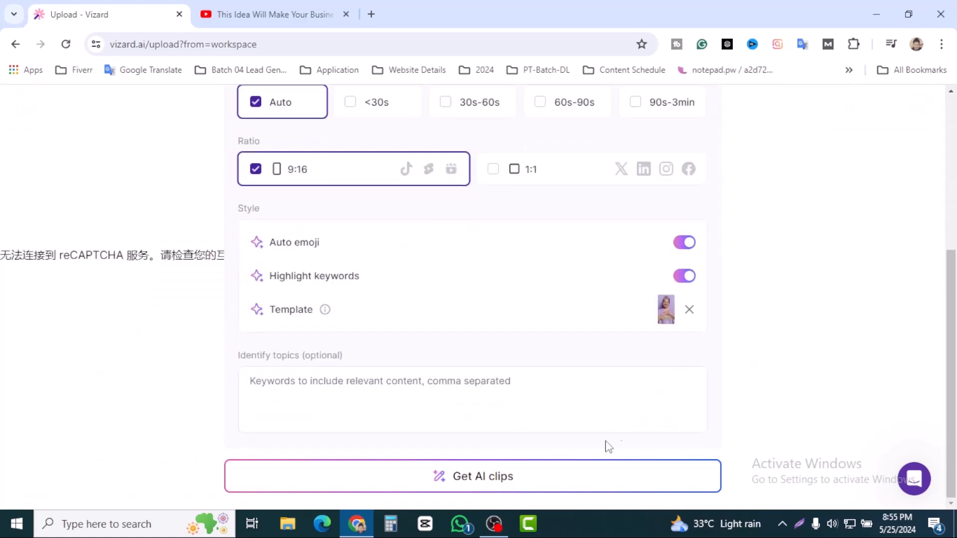
pyautogui.click(502, 487)
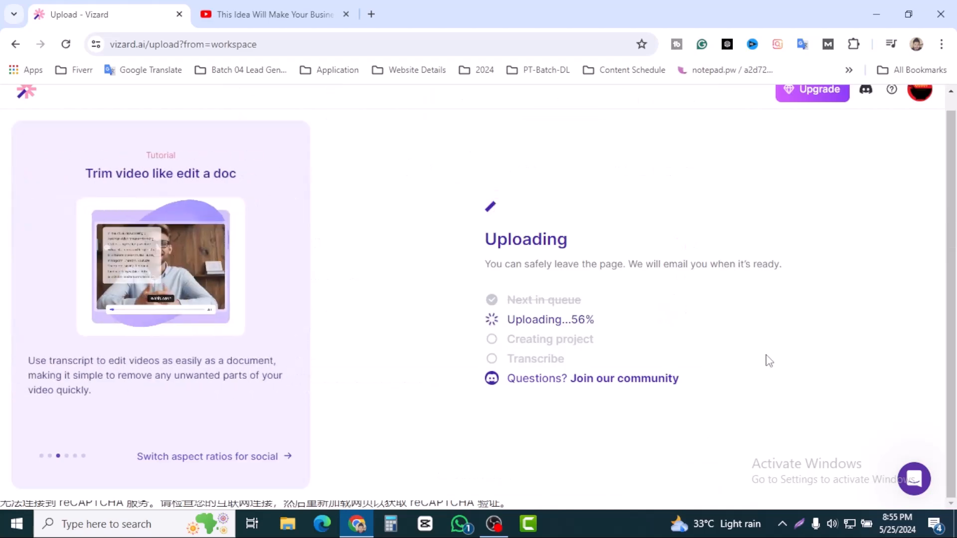
# Glance at the source video on YouTube, return to the Vizard project and examine the generated clips' titles, lengths and viral scores.
pyautogui.click(246, 10)
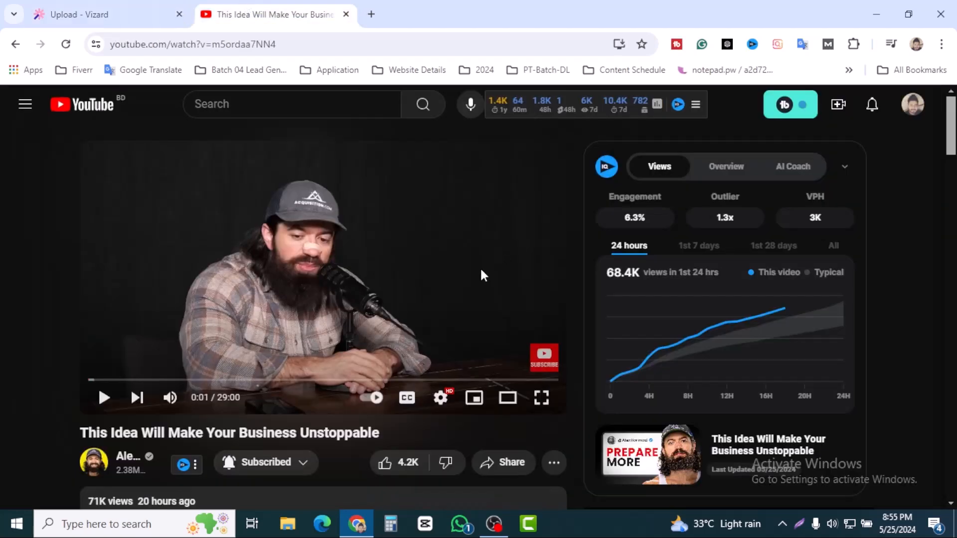
pyautogui.click(101, 12)
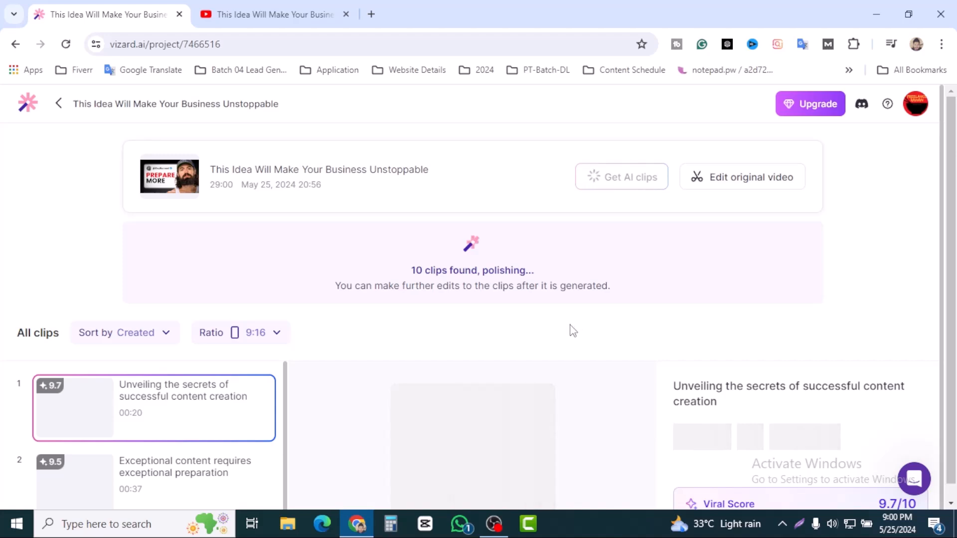
pyautogui.scroll(-2, 160, 395)
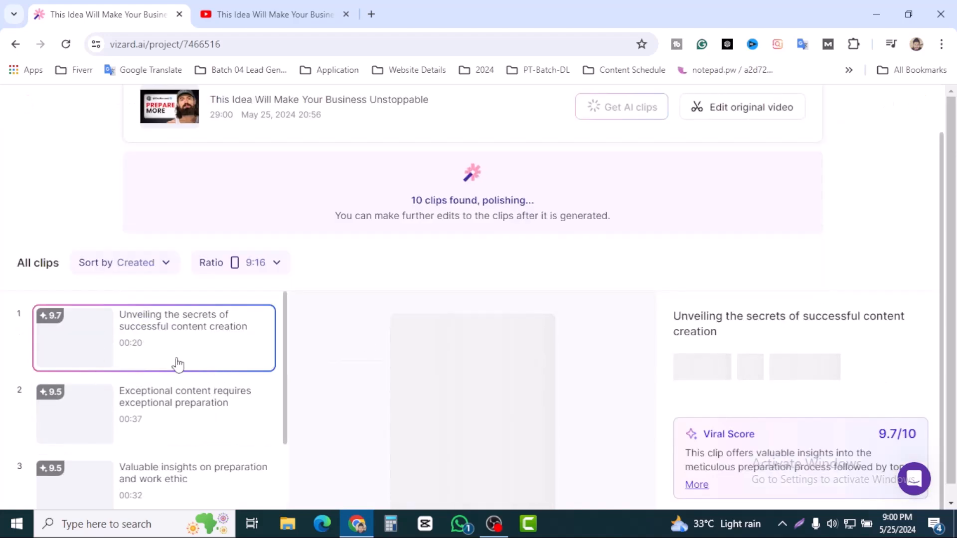
pyautogui.scroll(-2, 183, 369)
pyautogui.scroll(-12, 185, 380)
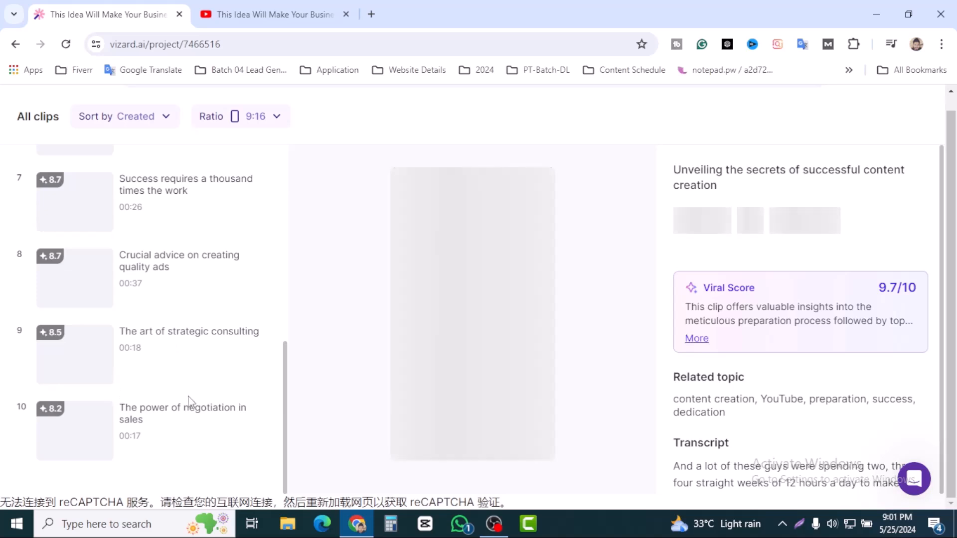
pyautogui.scroll(10, 188, 401)
pyautogui.scroll(-4, 300, 319)
pyautogui.scroll(-3, 186, 344)
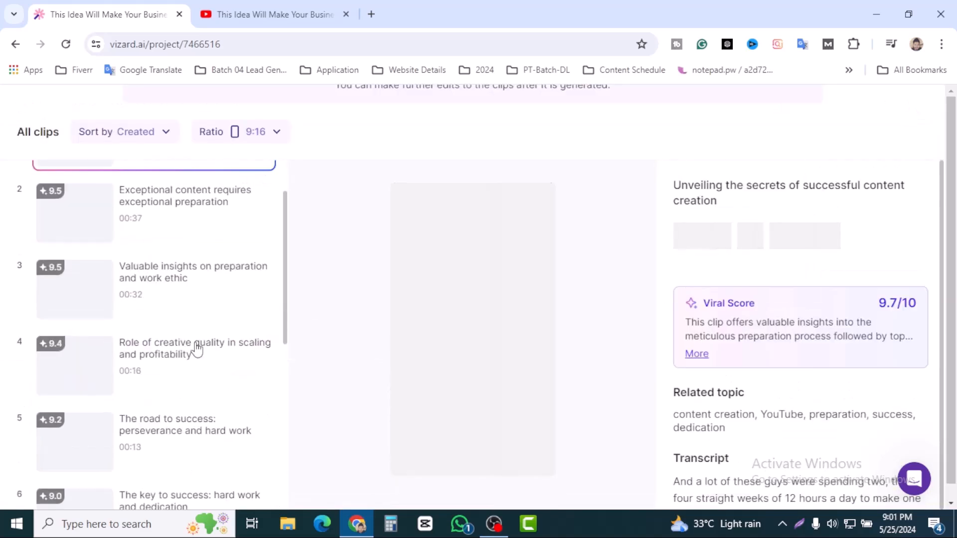
pyautogui.scroll(5, 197, 353)
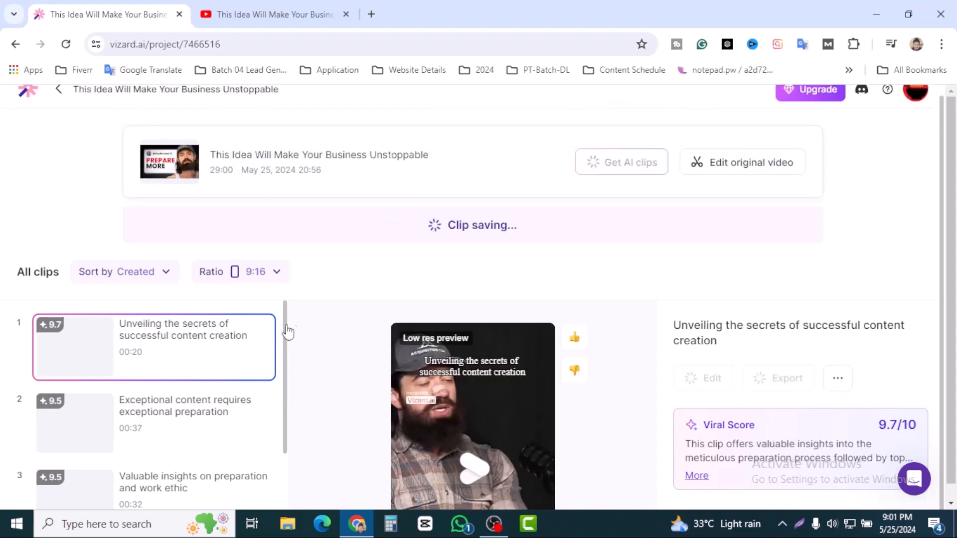
pyautogui.scroll(-3, 324, 331)
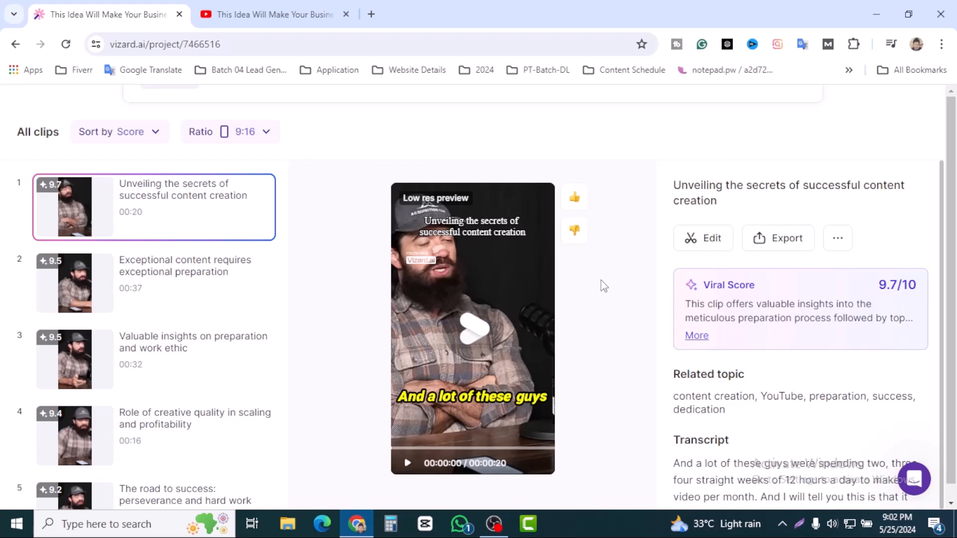
# Open the clip "Unveiling the secrets of successful content creation" for editing and inspect its kept transcript passage, moving the playback position to the word "two".
pyautogui.click(698, 238)
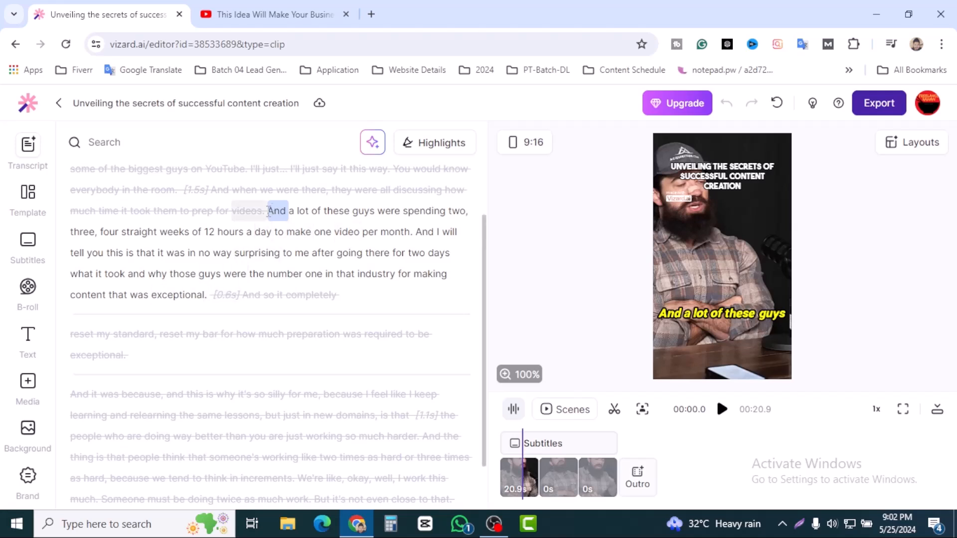
pyautogui.tripleClick(218, 282)
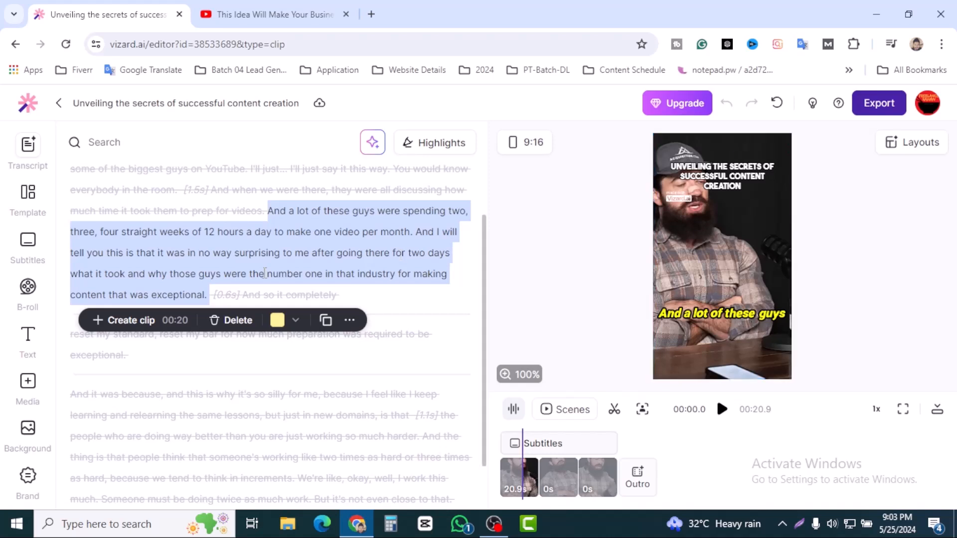
pyautogui.click(418, 253)
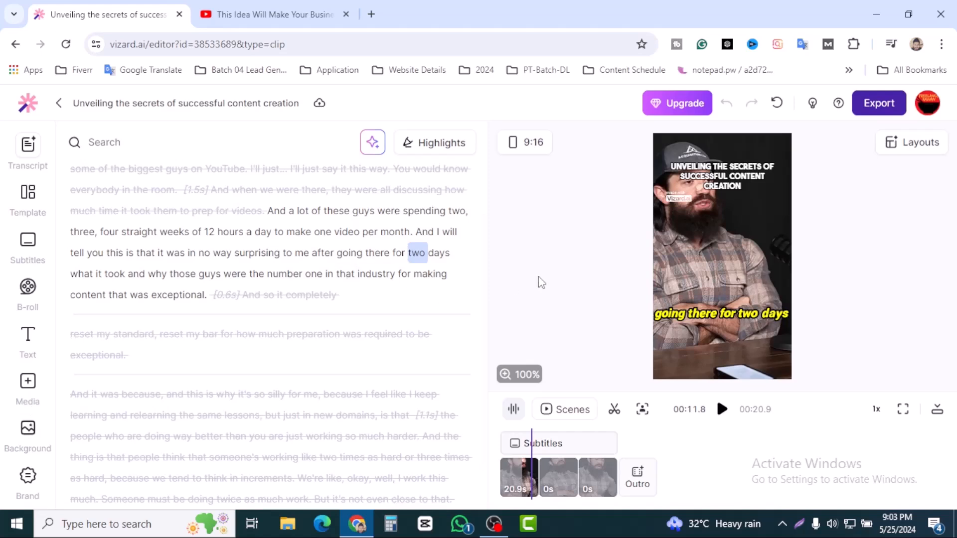
# Review the available export resolutions and export the clip "Unveiling the secrets of successful content creation" at 720p.
pyautogui.click(876, 104)
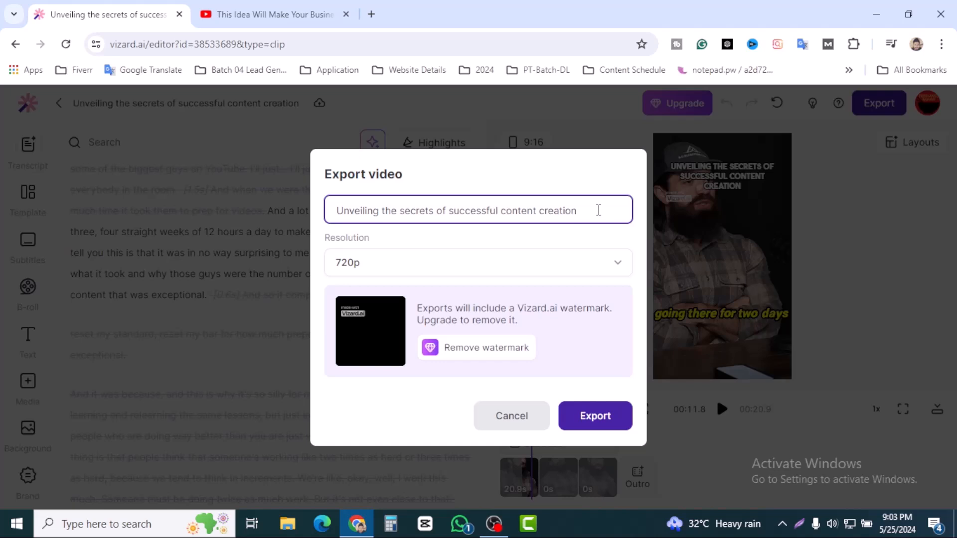
pyautogui.click(411, 265)
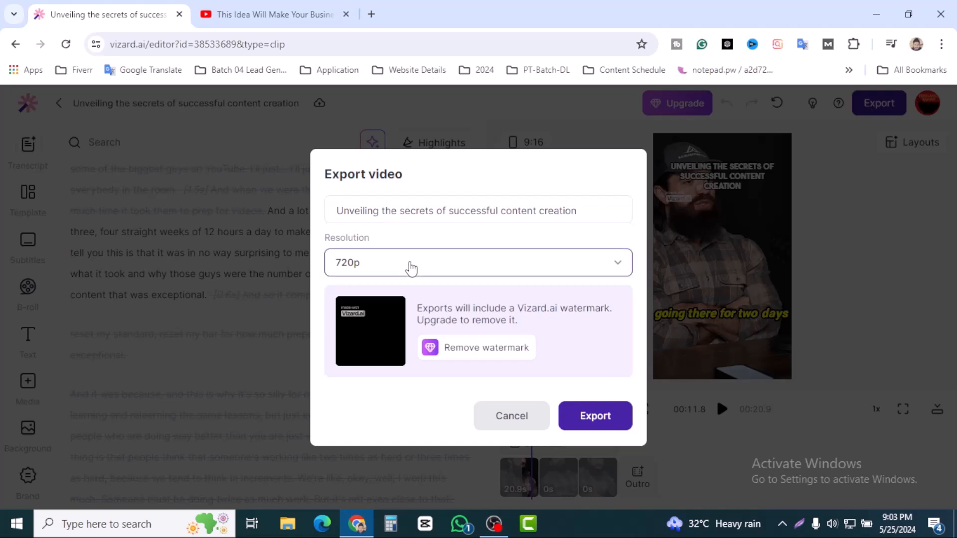
pyautogui.click(363, 333)
pyautogui.click(411, 272)
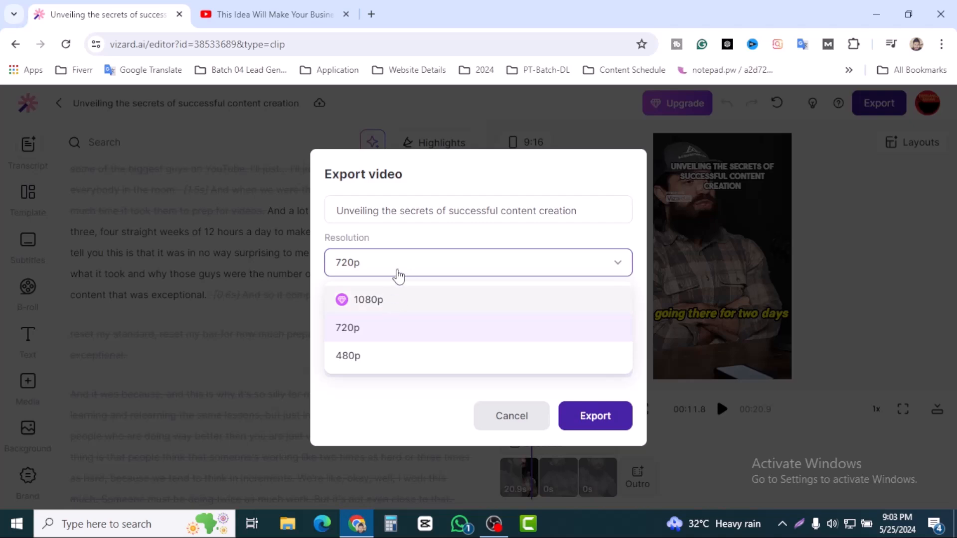
pyautogui.click(398, 263)
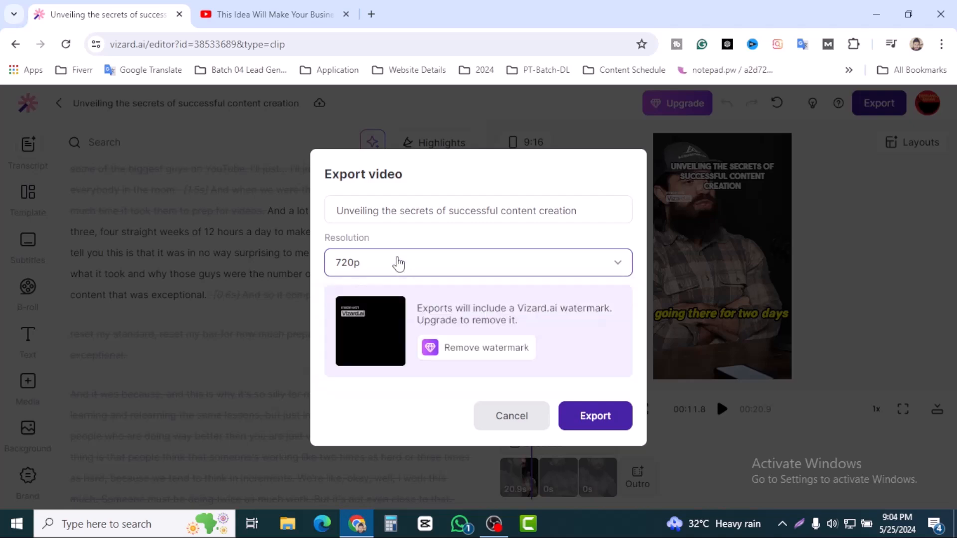
pyautogui.click(606, 421)
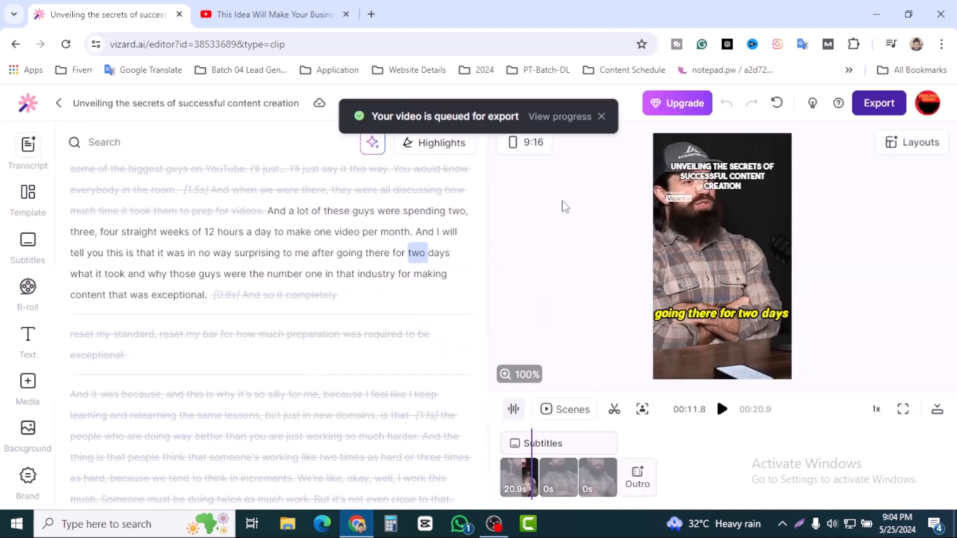
# Open the exported clip's progress page and download the clip in the Video(.mp4) format.
pyautogui.click(563, 118)
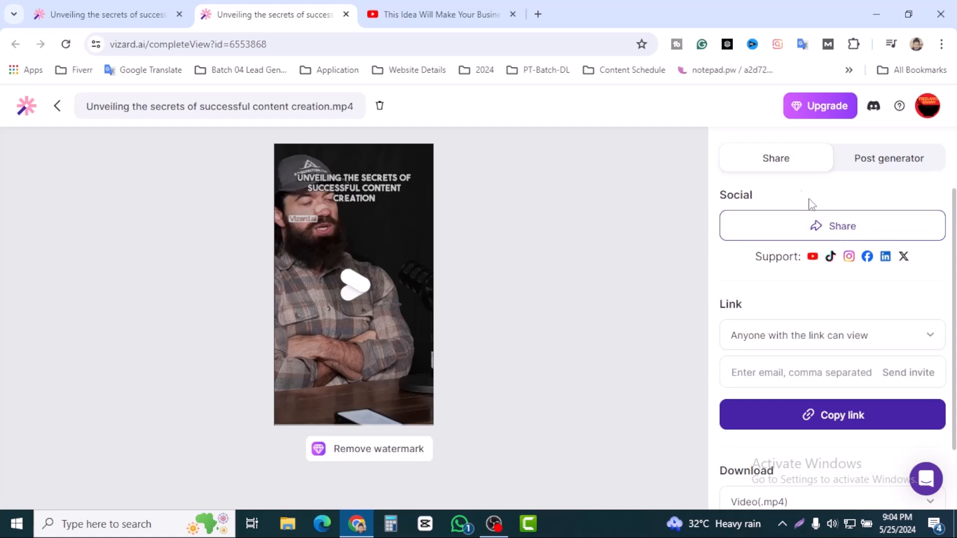
pyautogui.scroll(-2, 823, 303)
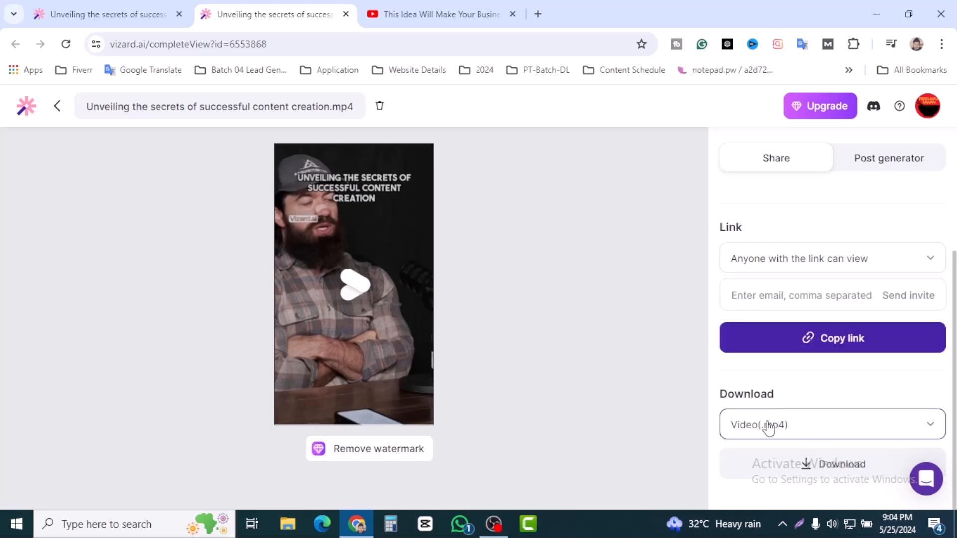
pyautogui.click(798, 434)
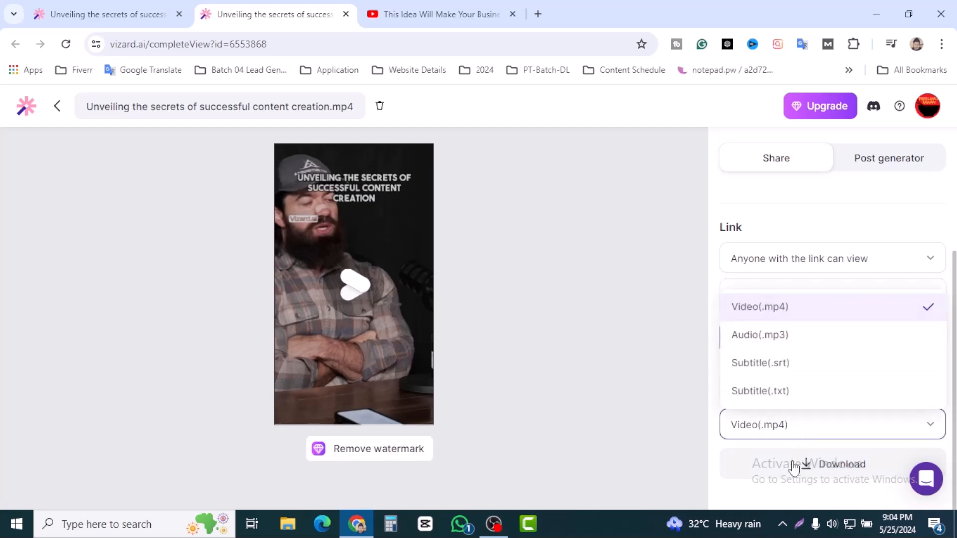
pyautogui.click(773, 309)
pyautogui.click(837, 466)
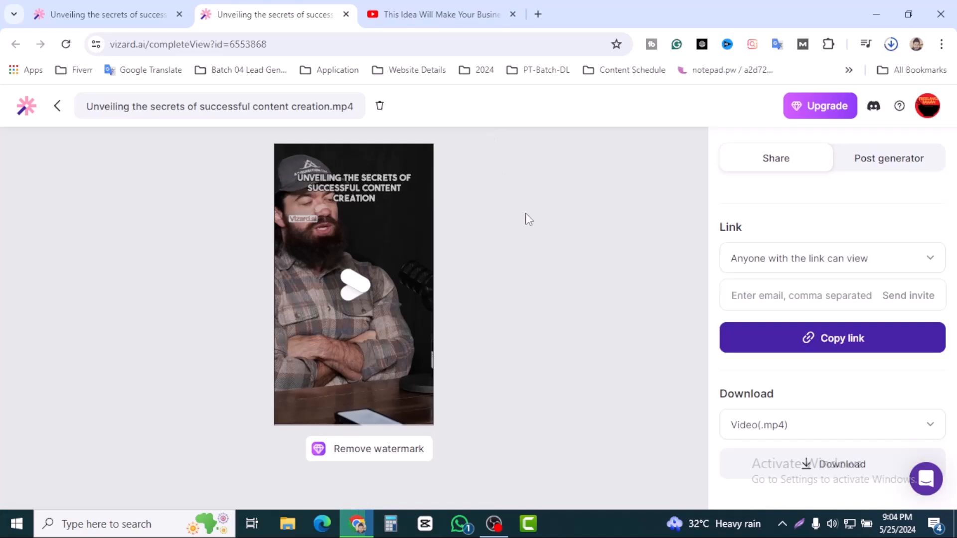
# Return to the project's clip list and export the clip "Exceptional content requires exceptional preparation" at 720p.
pyautogui.click(107, 14)
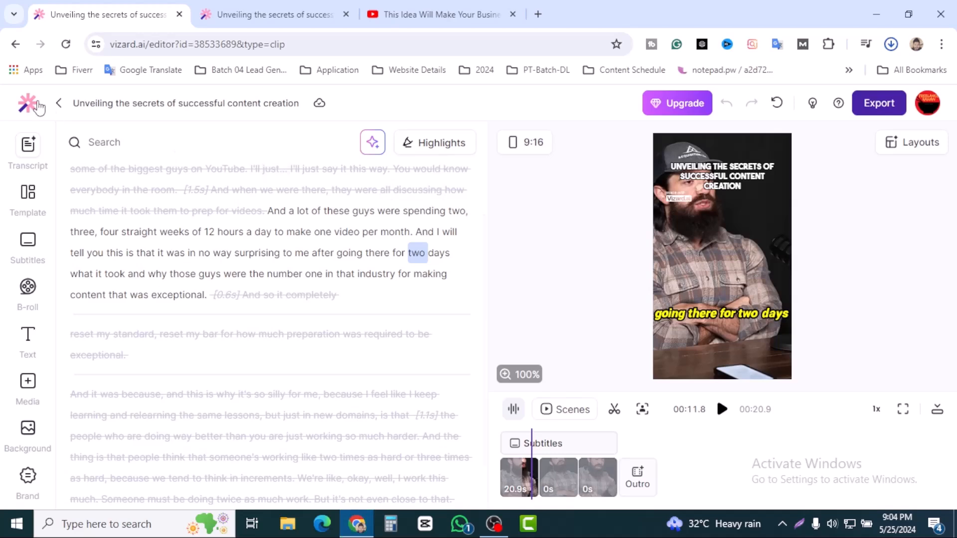
pyautogui.click(59, 103)
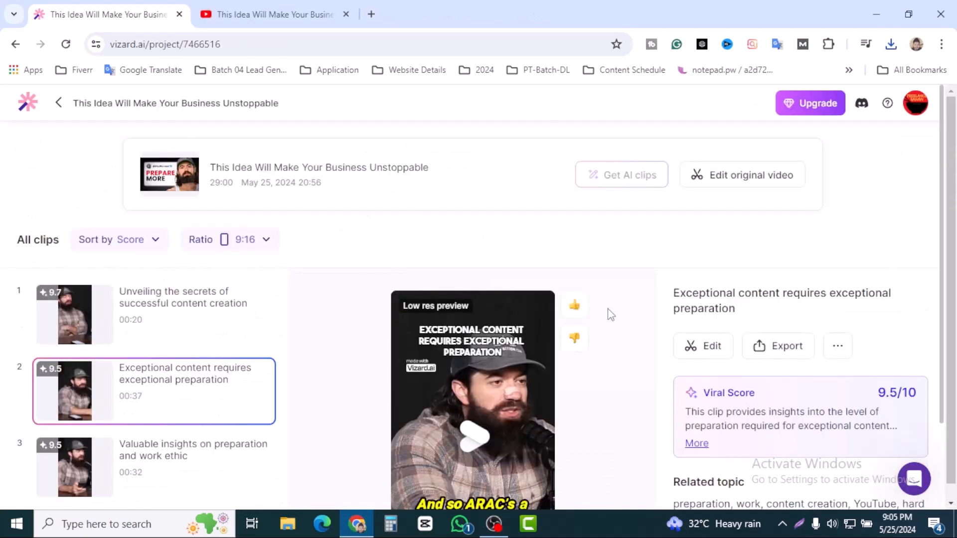
pyautogui.click(785, 346)
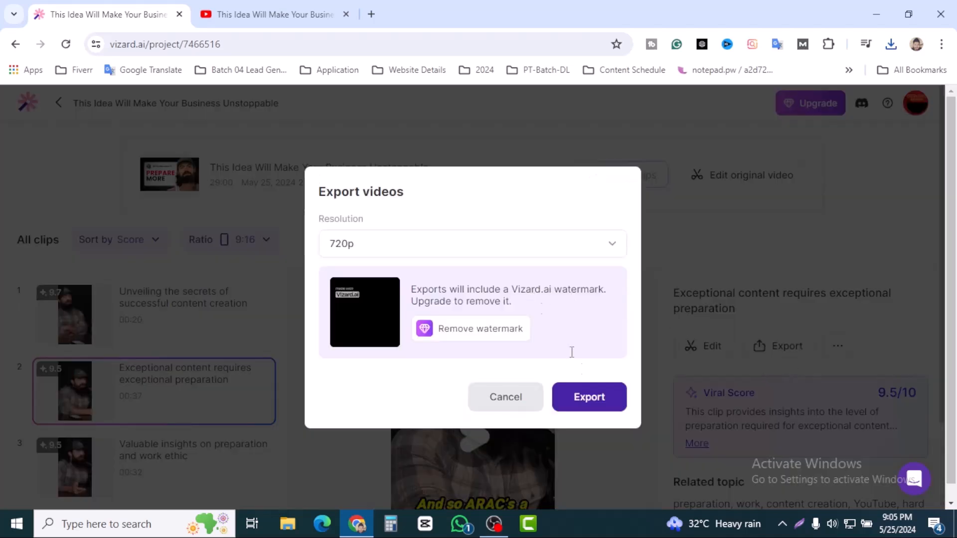
pyautogui.click(602, 402)
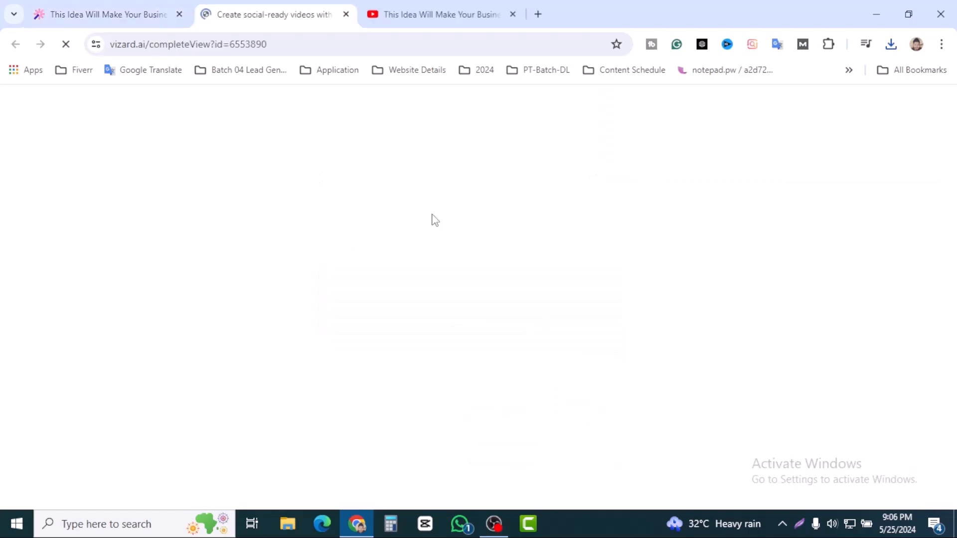